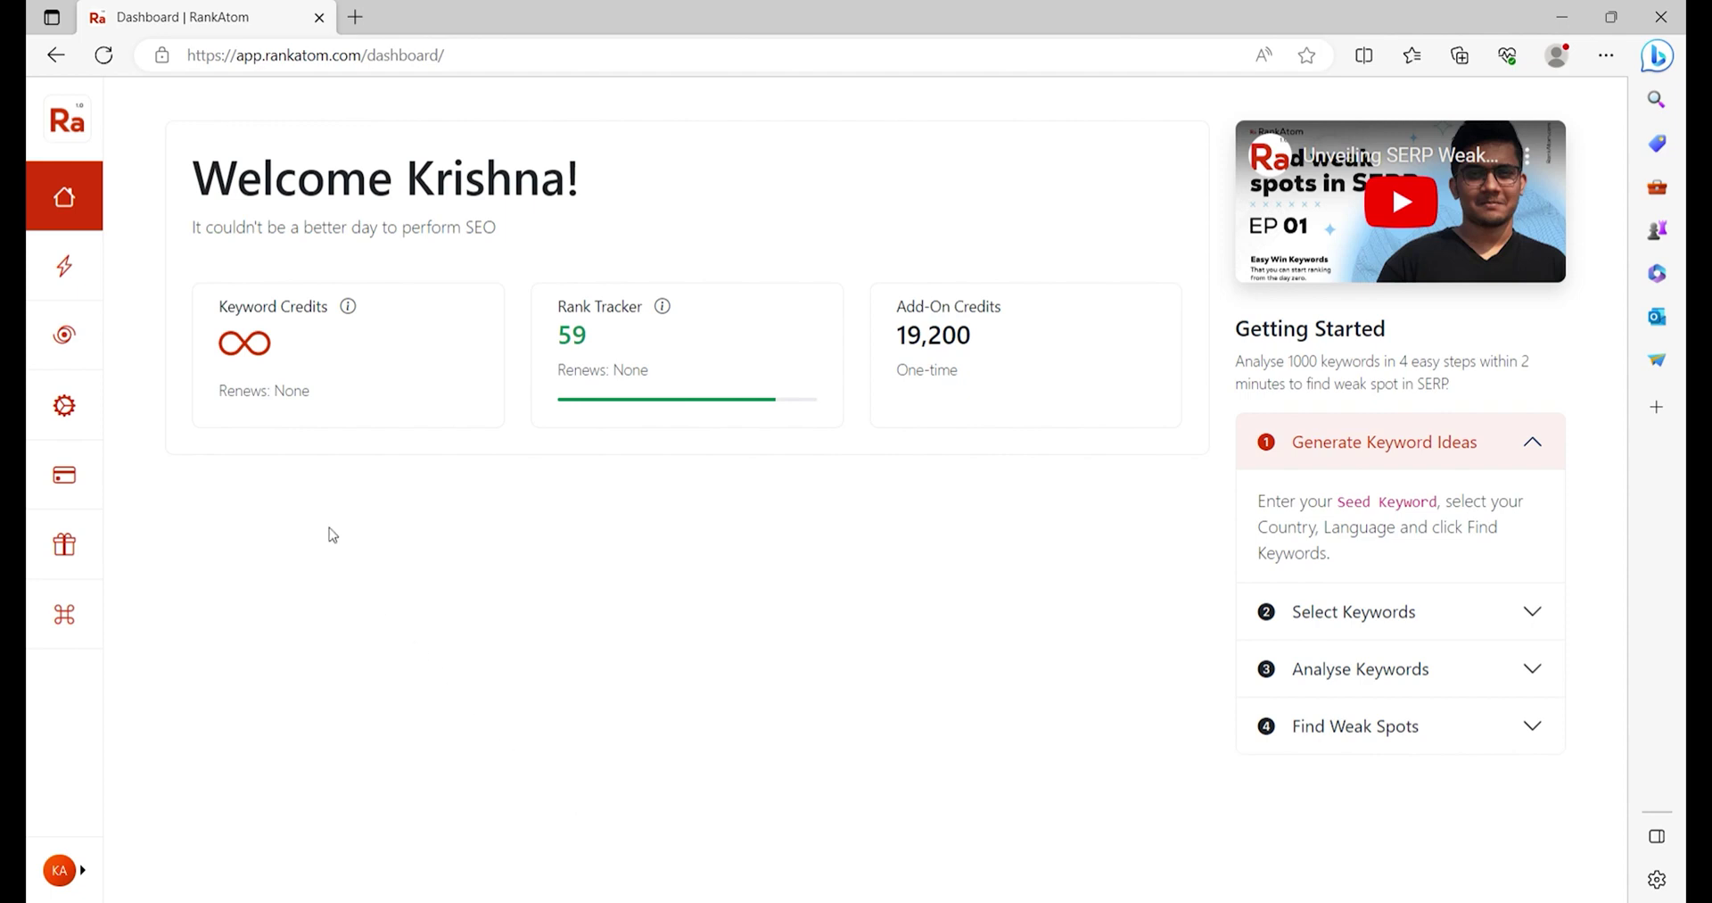
Open the keyword research settings and switch the Keyword Golden Ratio option on and back off.
{"action": "left_click", "coordinate": [79, 404]}
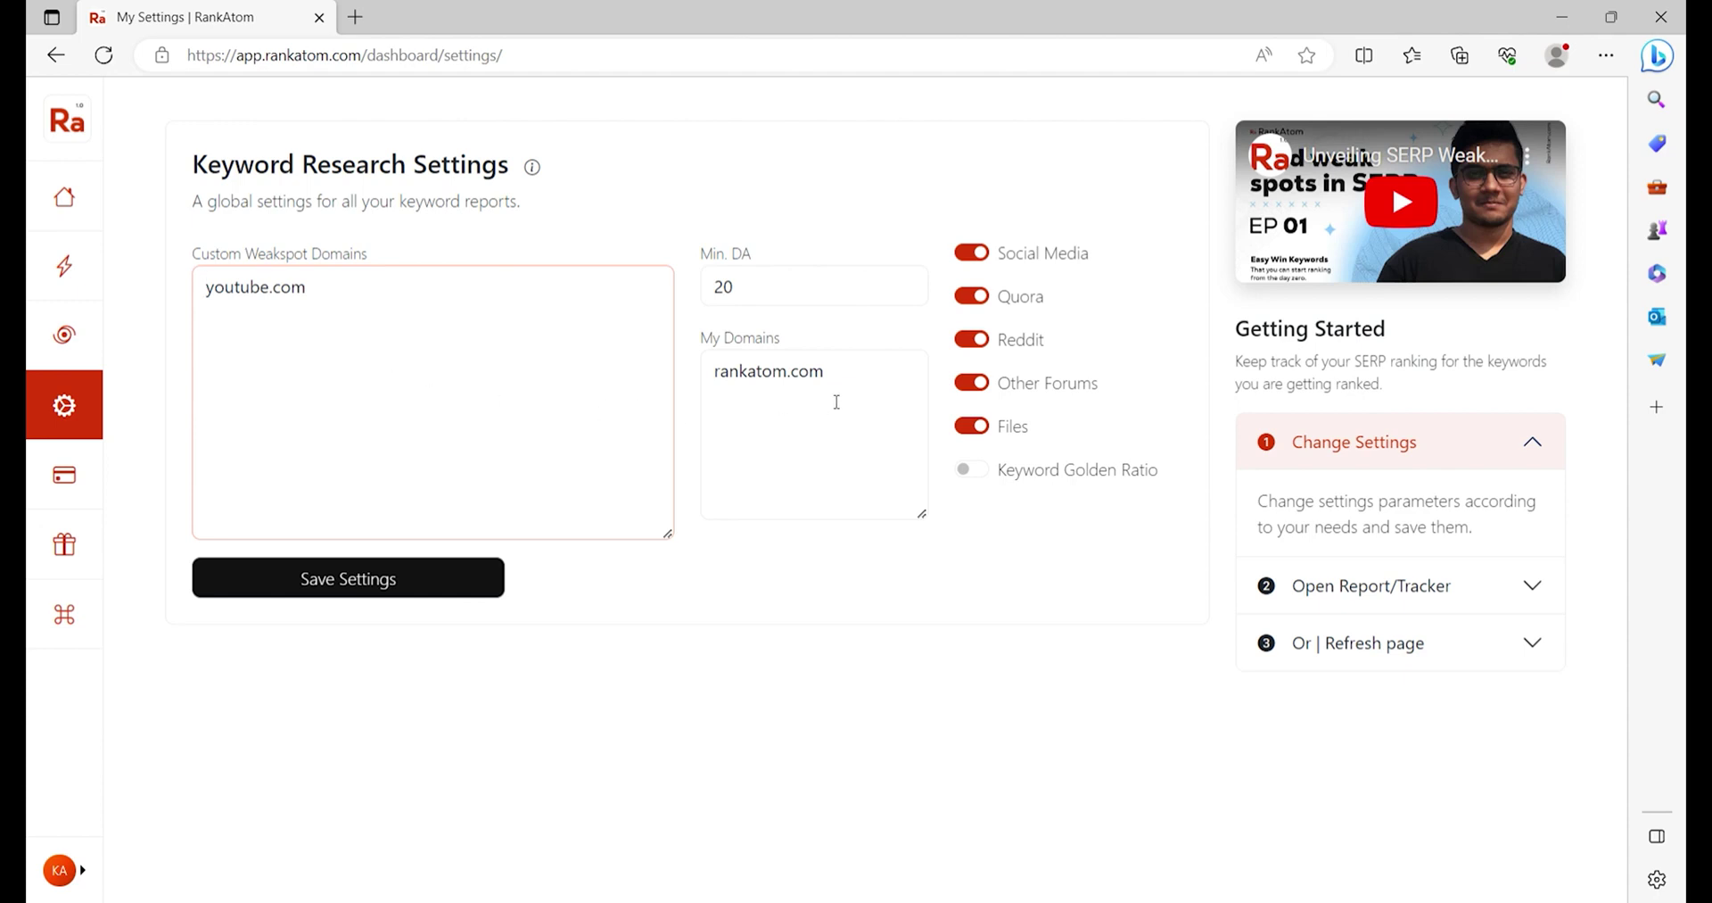
{"action": "left_click", "coordinate": [975, 470]}
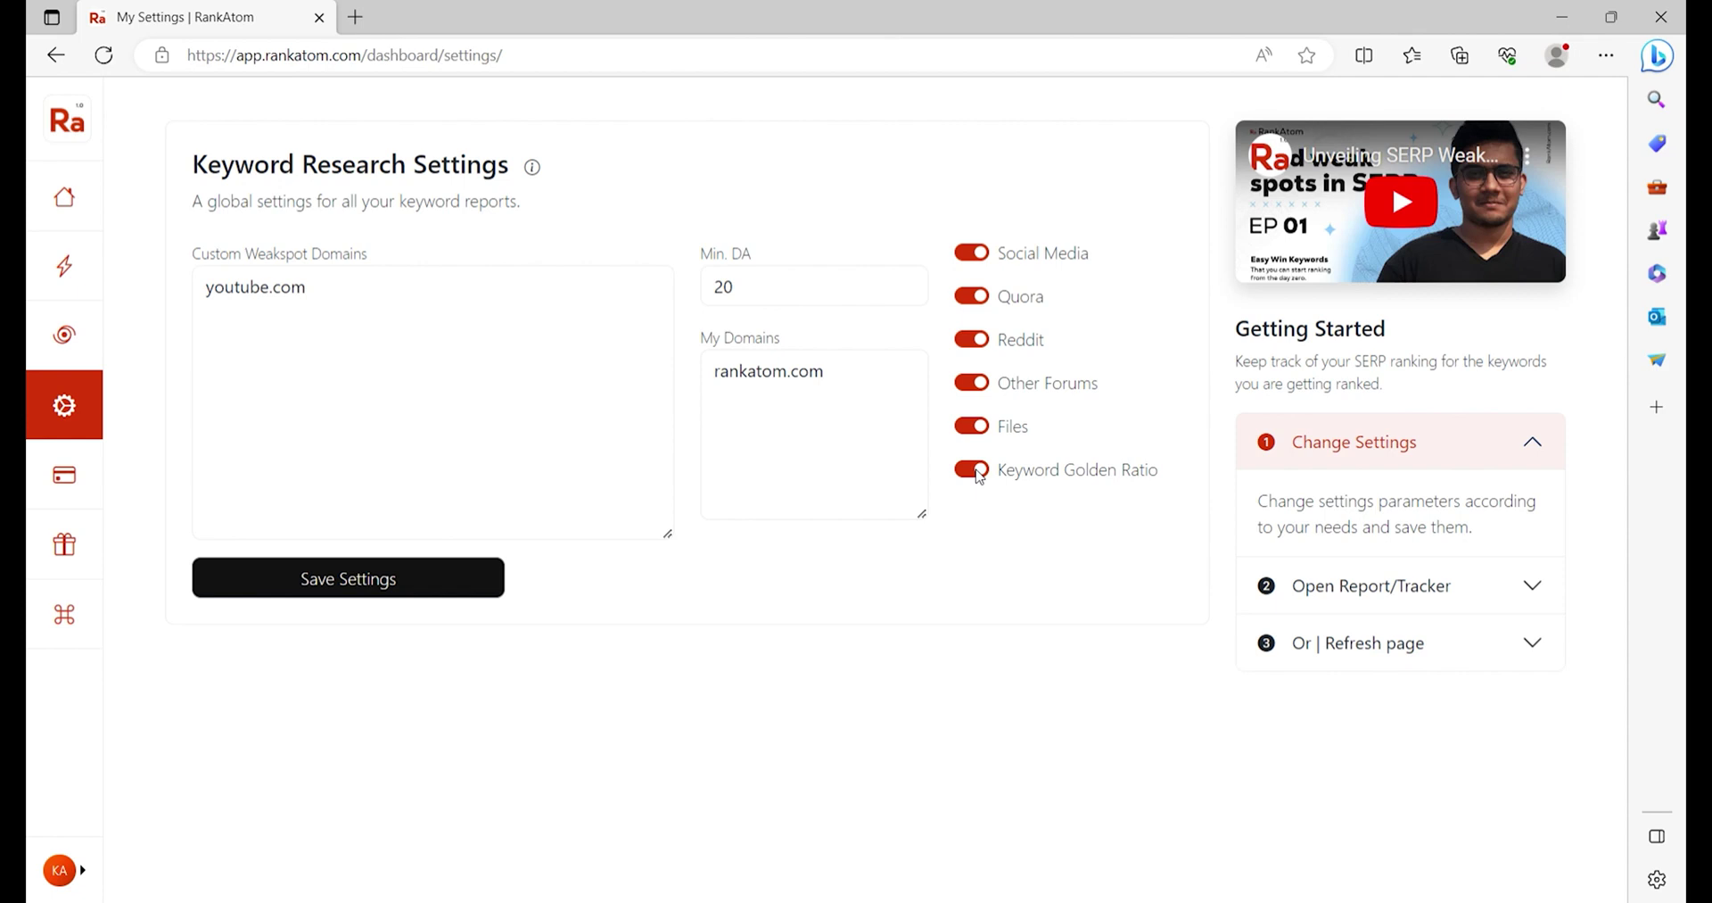
{"action": "left_click", "coordinate": [978, 473]}
Create a keyword research report for the seed keyword "saas growth" and open the new report.
{"action": "left_click", "coordinate": [65, 266]}
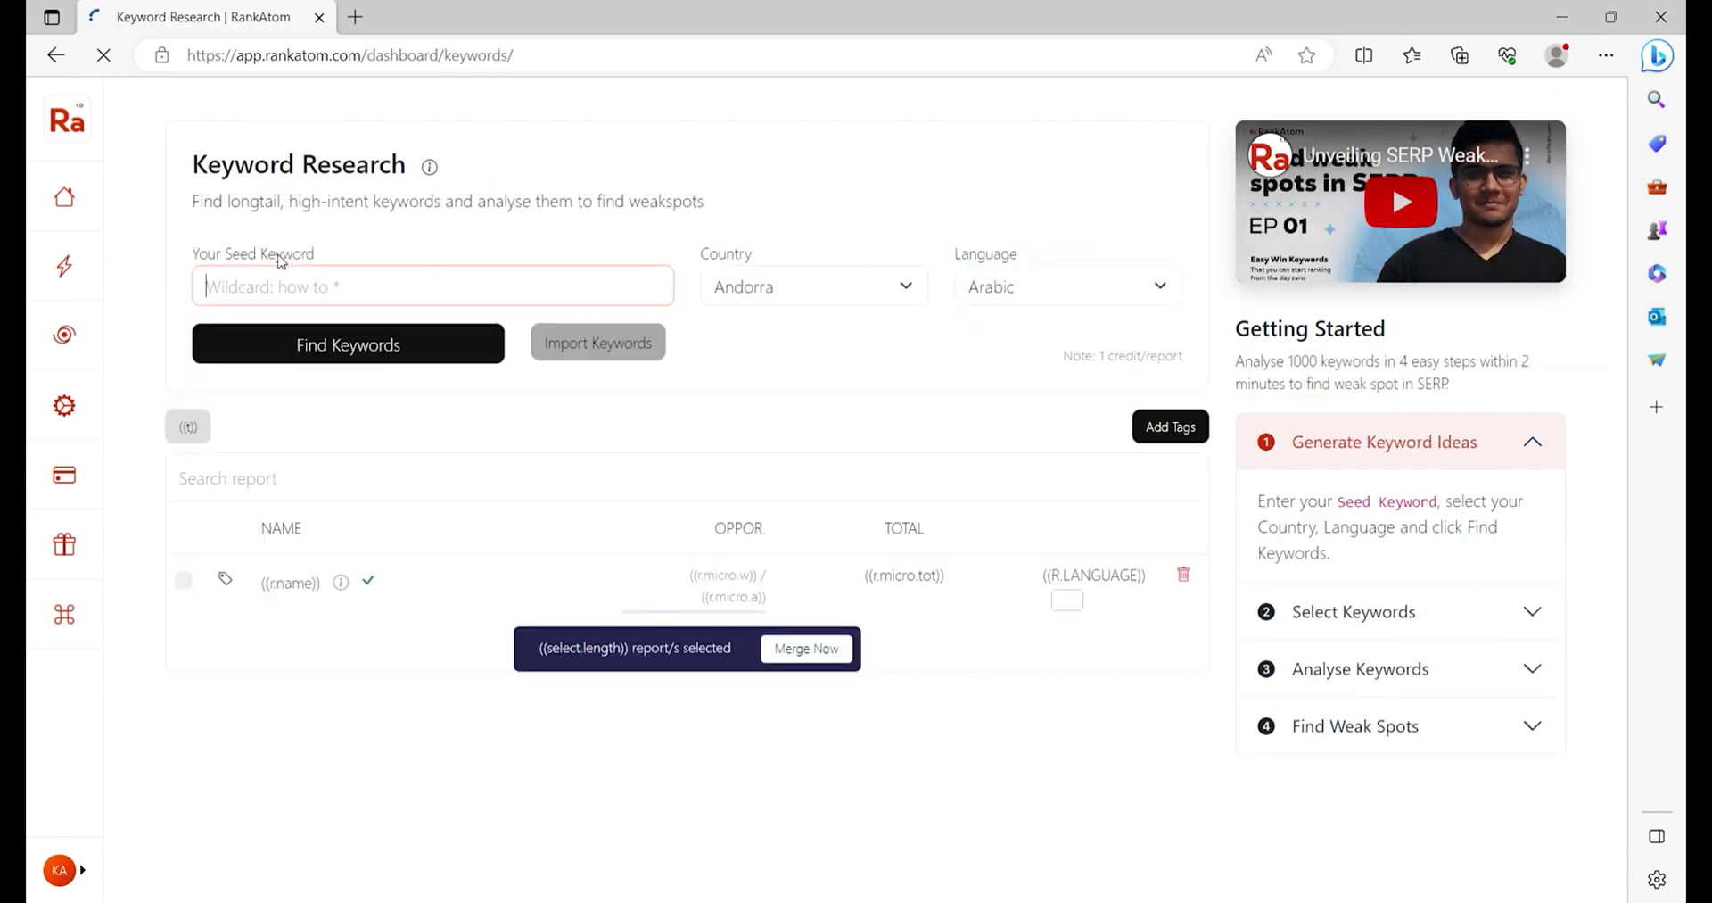
{"action": "left_click", "coordinate": [326, 287]}
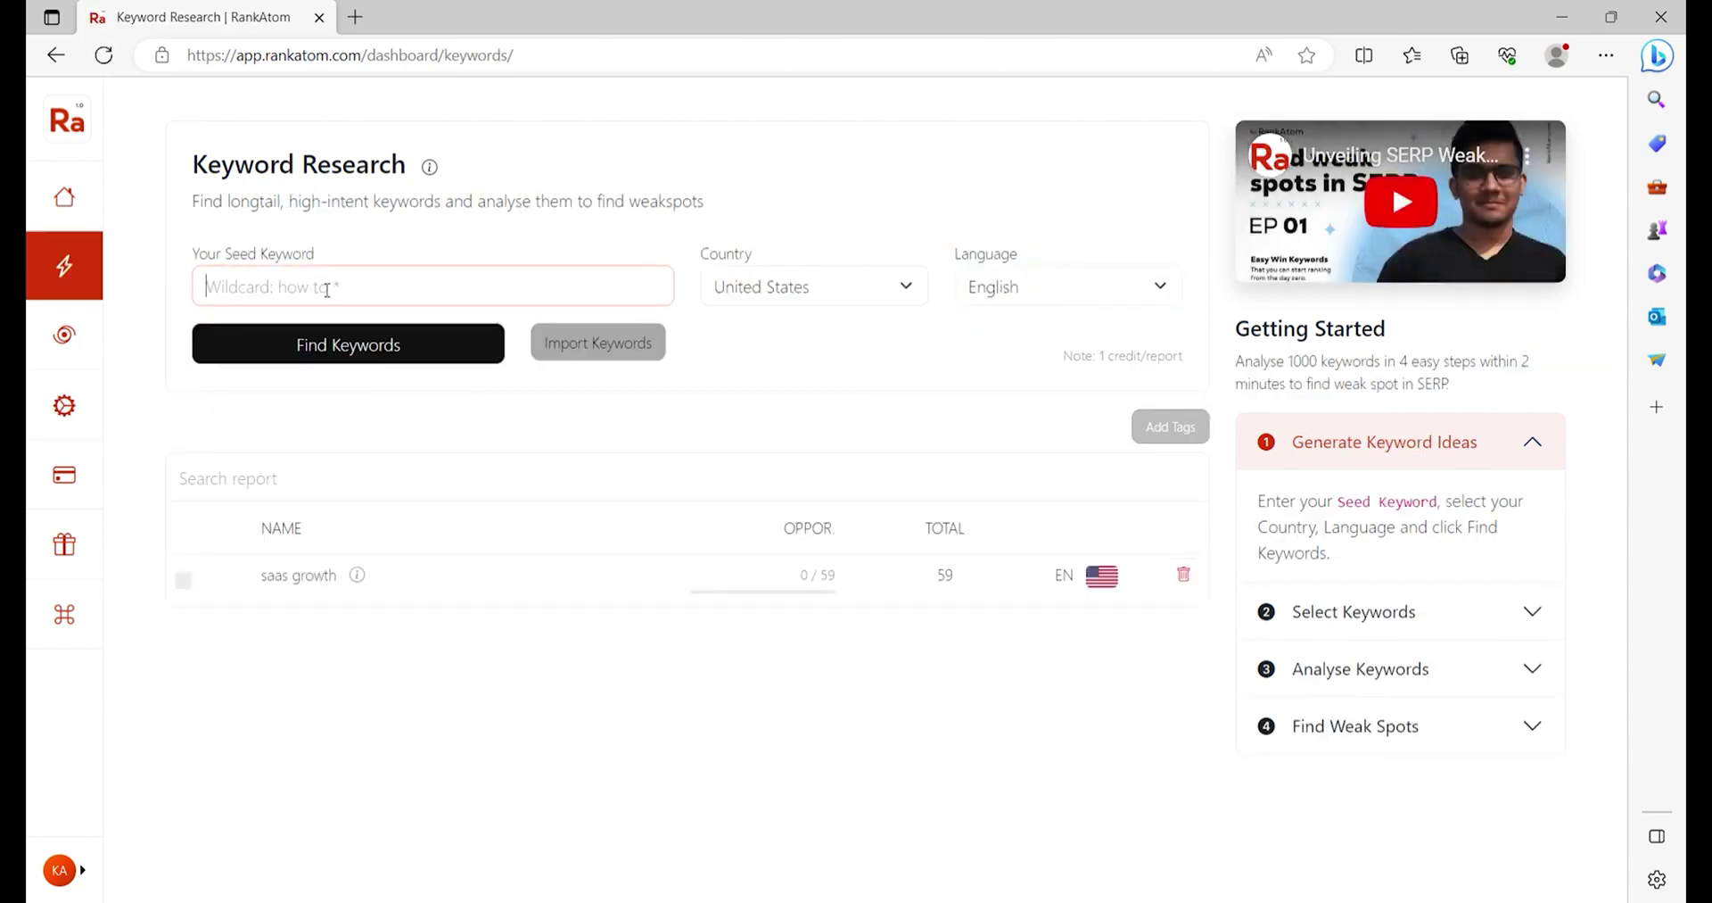
{"action": "type", "text": "saas growth"}
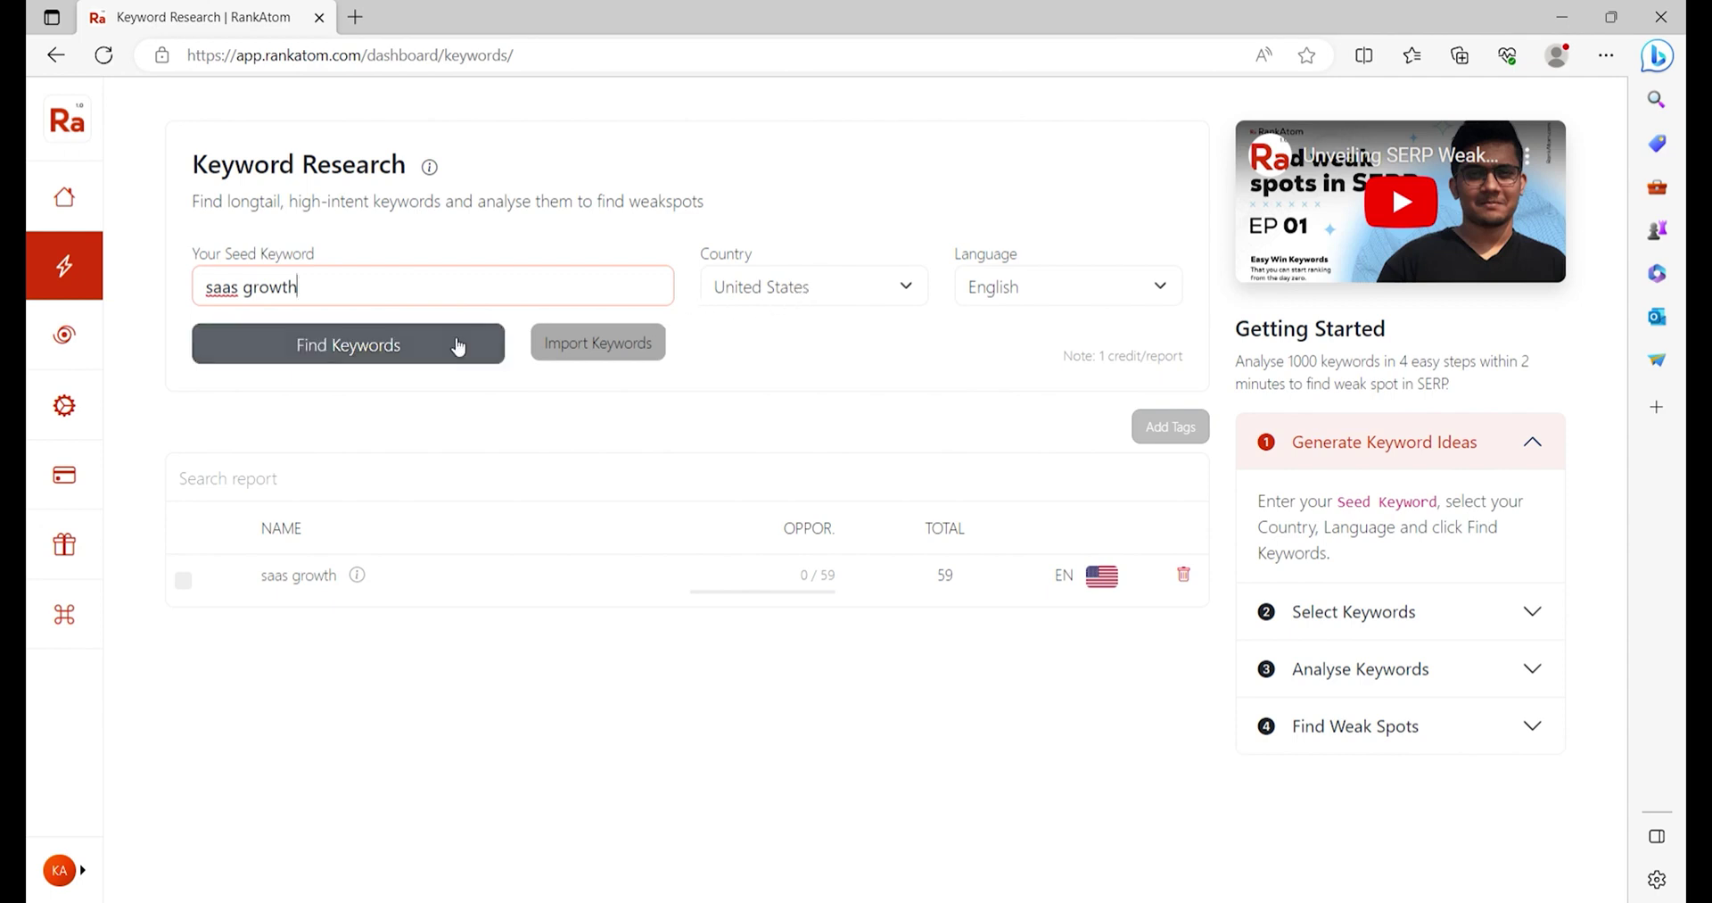
{"action": "left_click", "coordinate": [366, 348]}
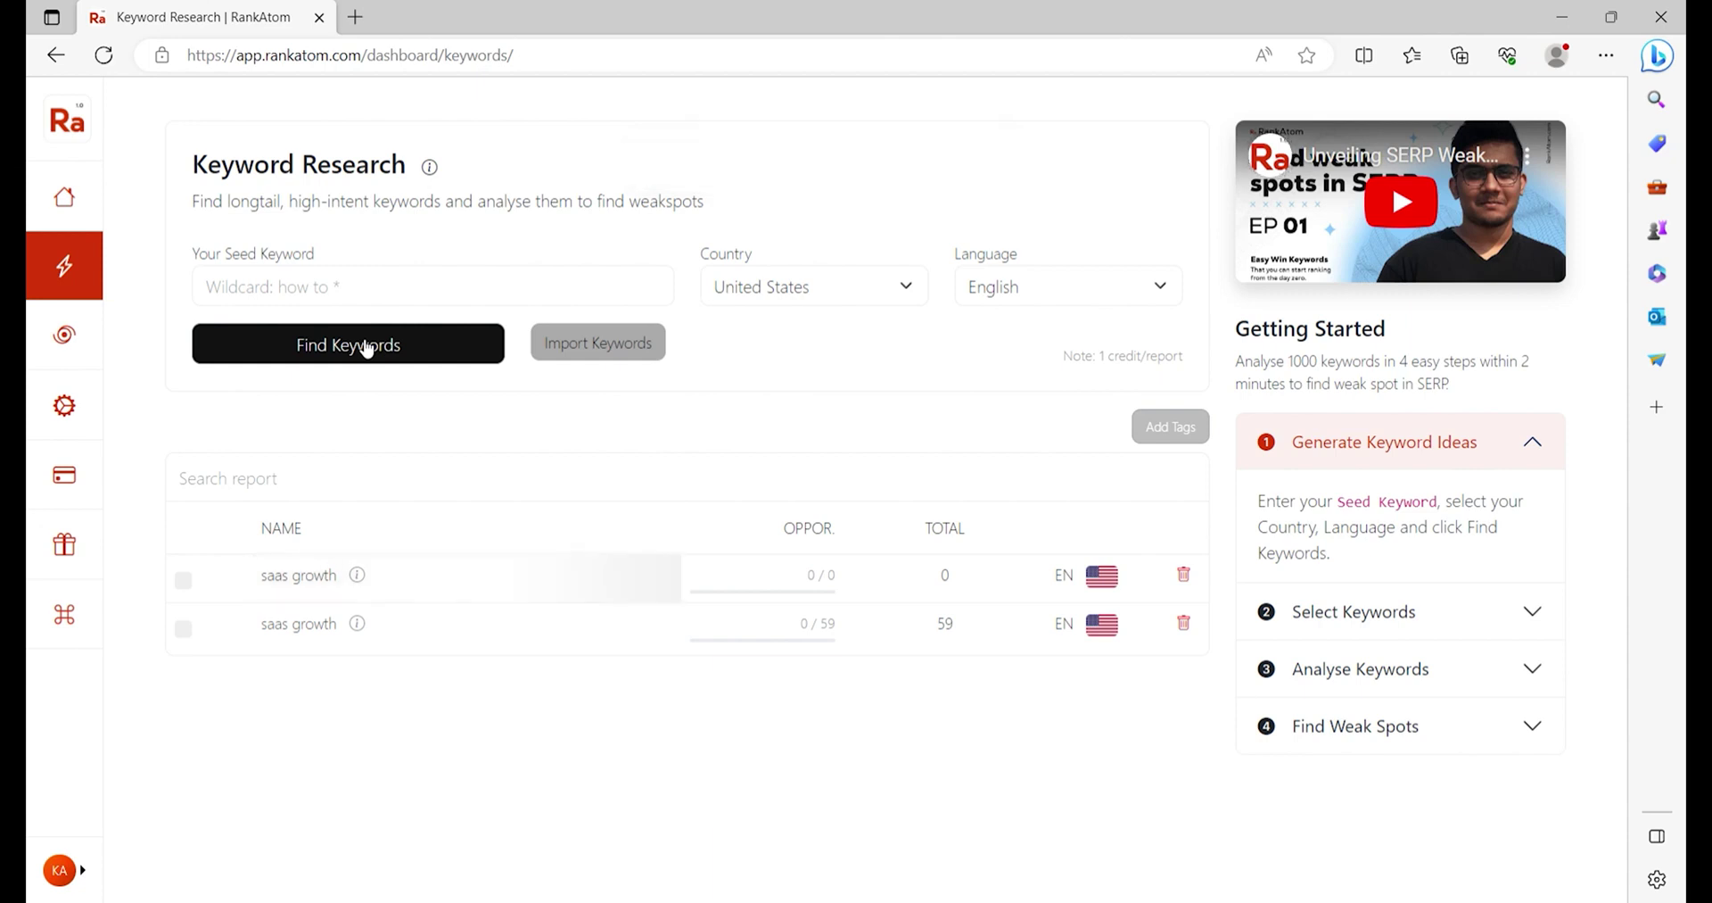
{"action": "left_click", "coordinate": [416, 584]}
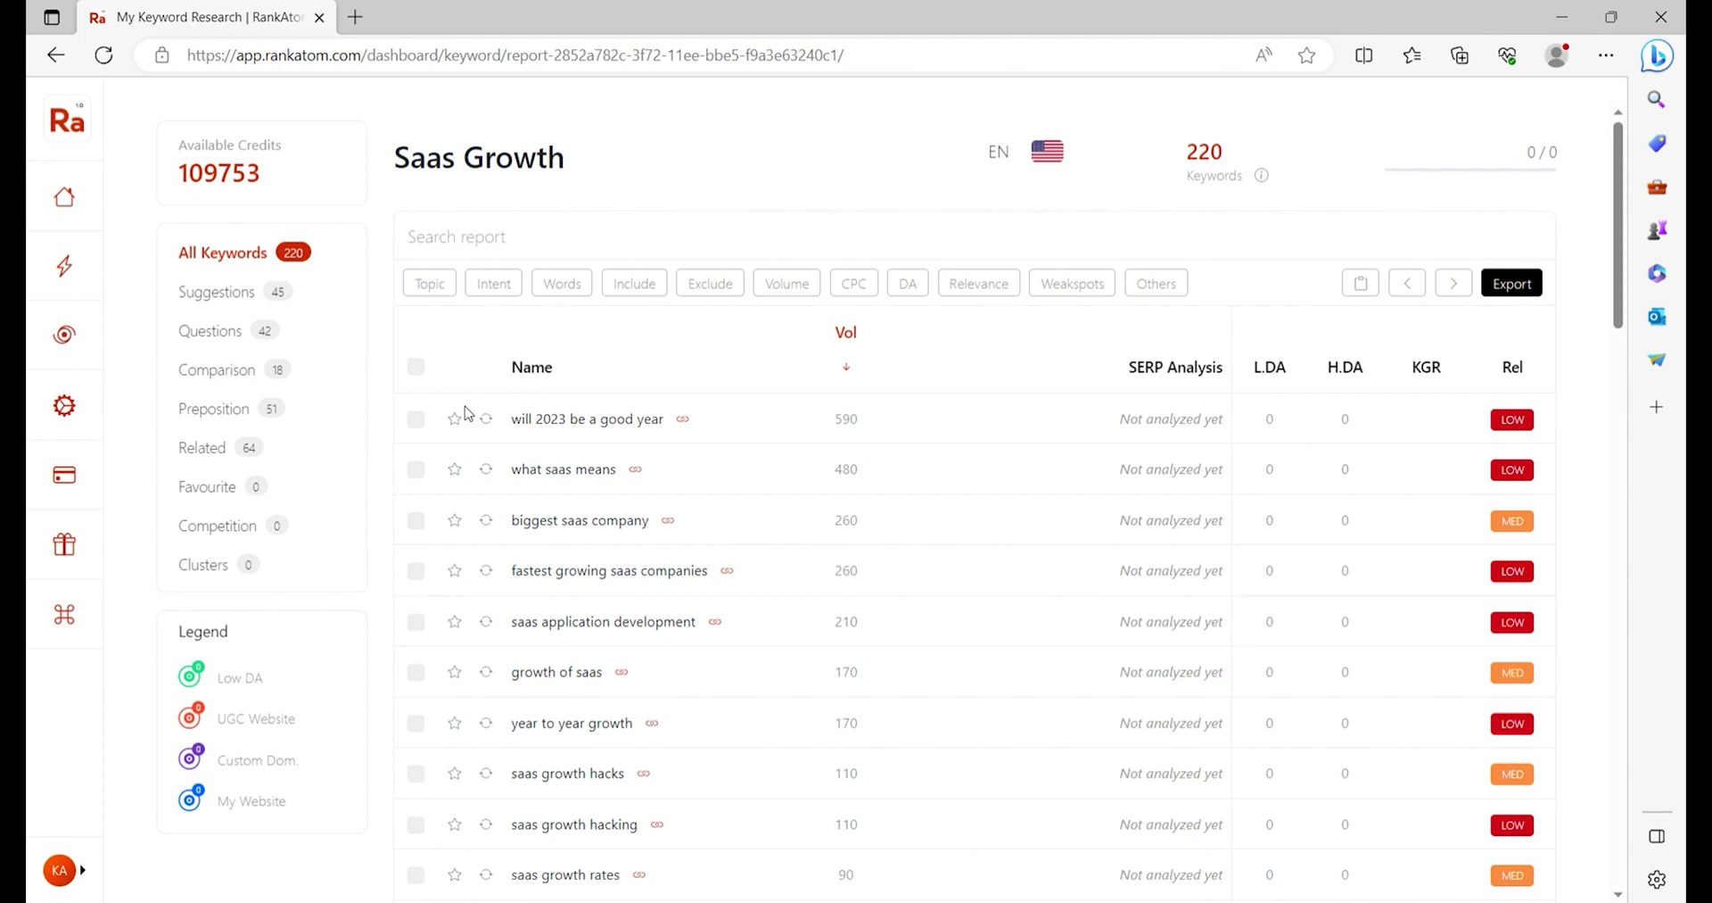
Select all keywords in the Saas Growth report and analyse them.
{"action": "left_click", "coordinate": [415, 419]}
{"action": "left_click", "coordinate": [416, 469]}
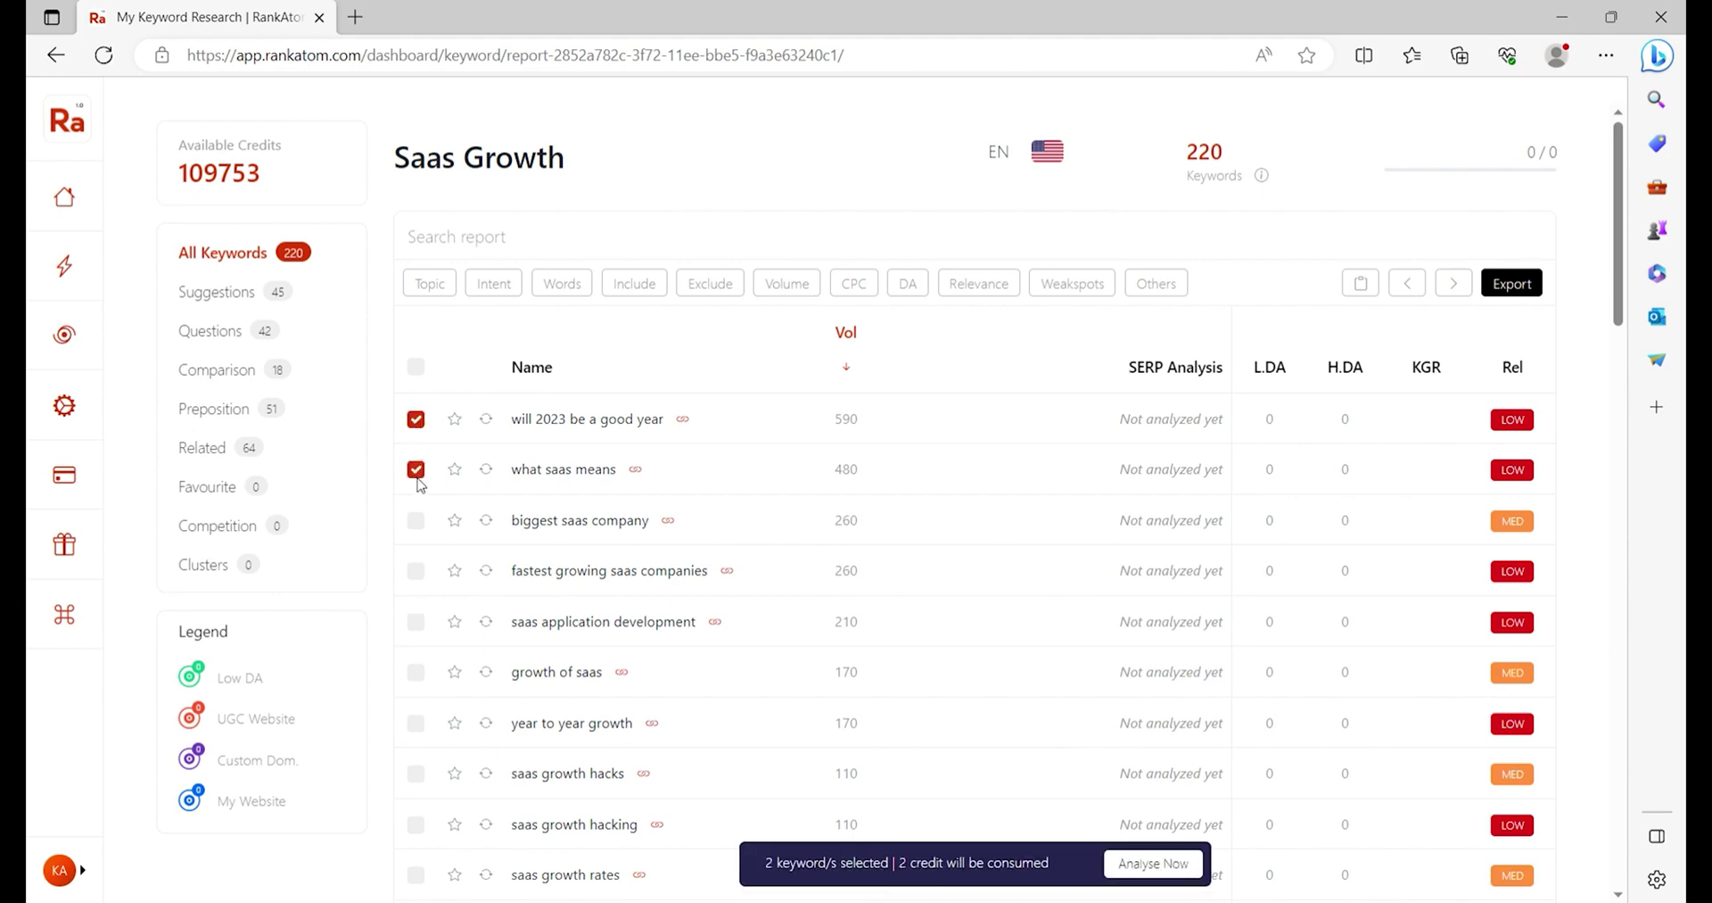
{"action": "left_click", "coordinate": [415, 520]}
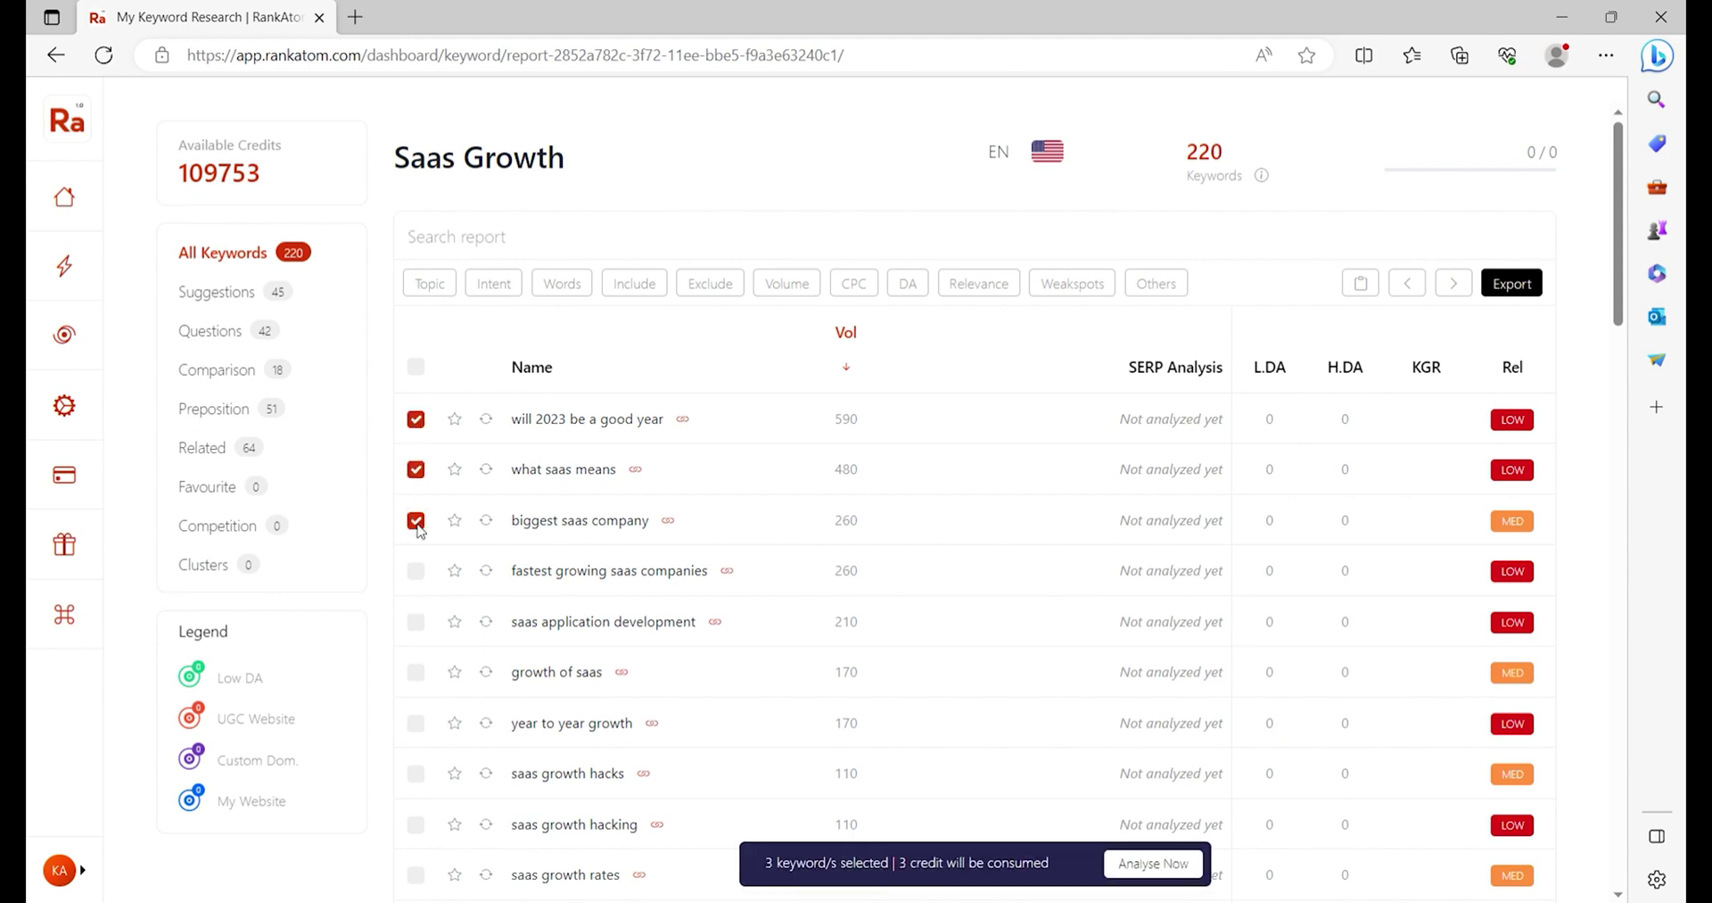
{"action": "left_click", "coordinate": [416, 368]}
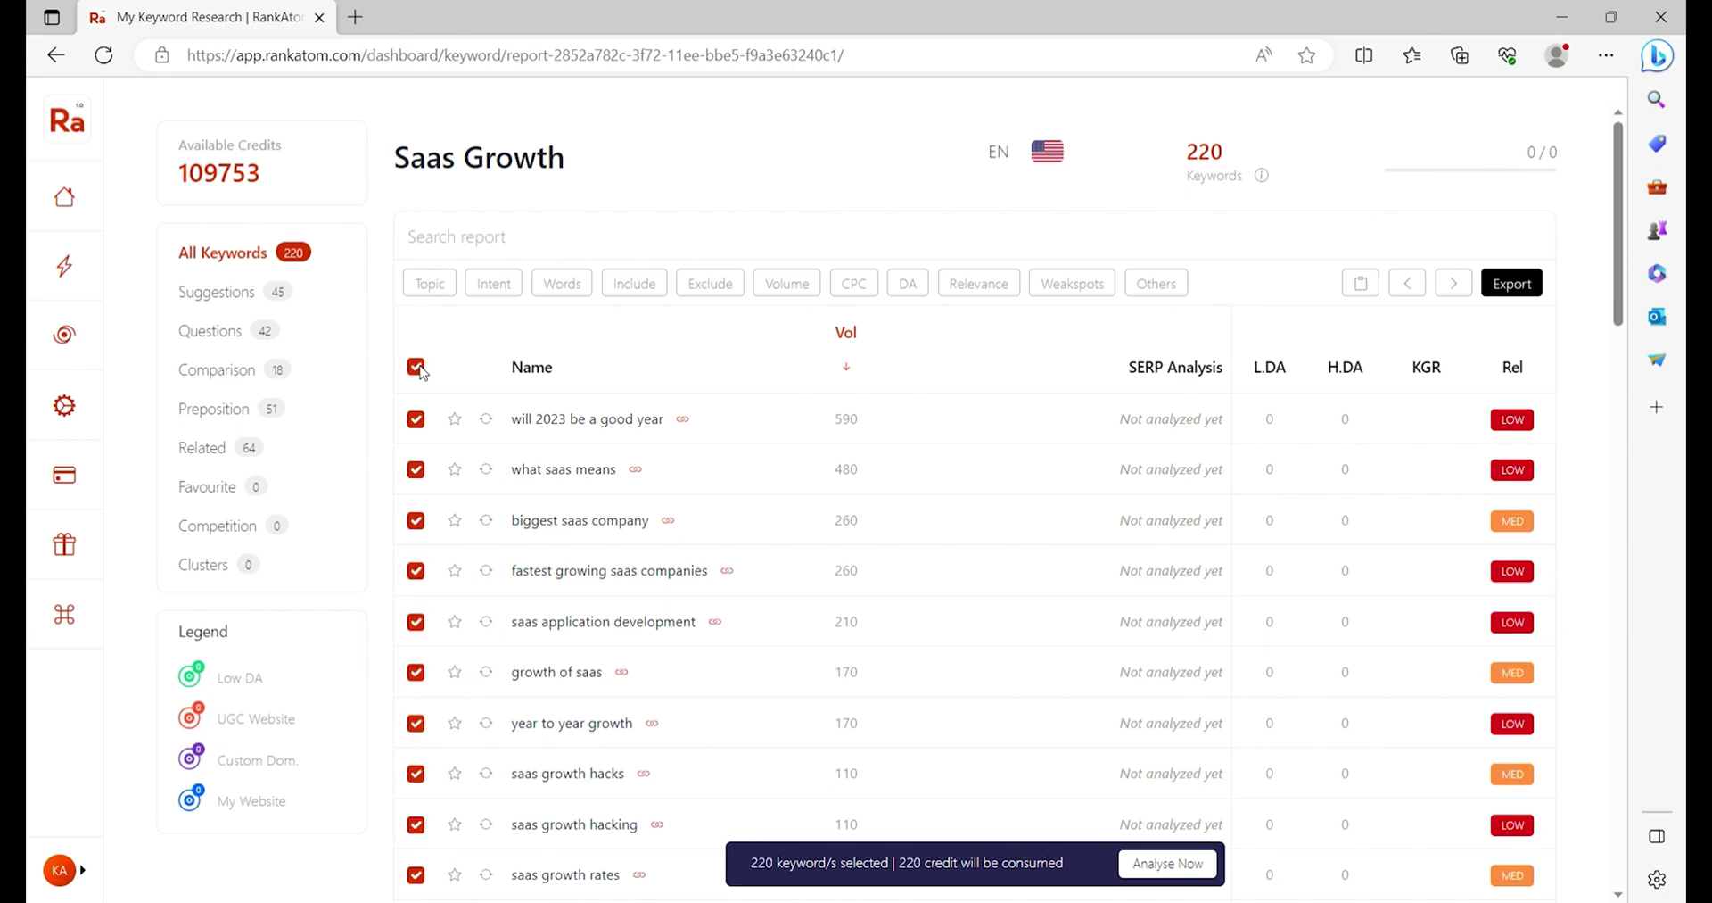
{"action": "left_click", "coordinate": [1190, 874]}
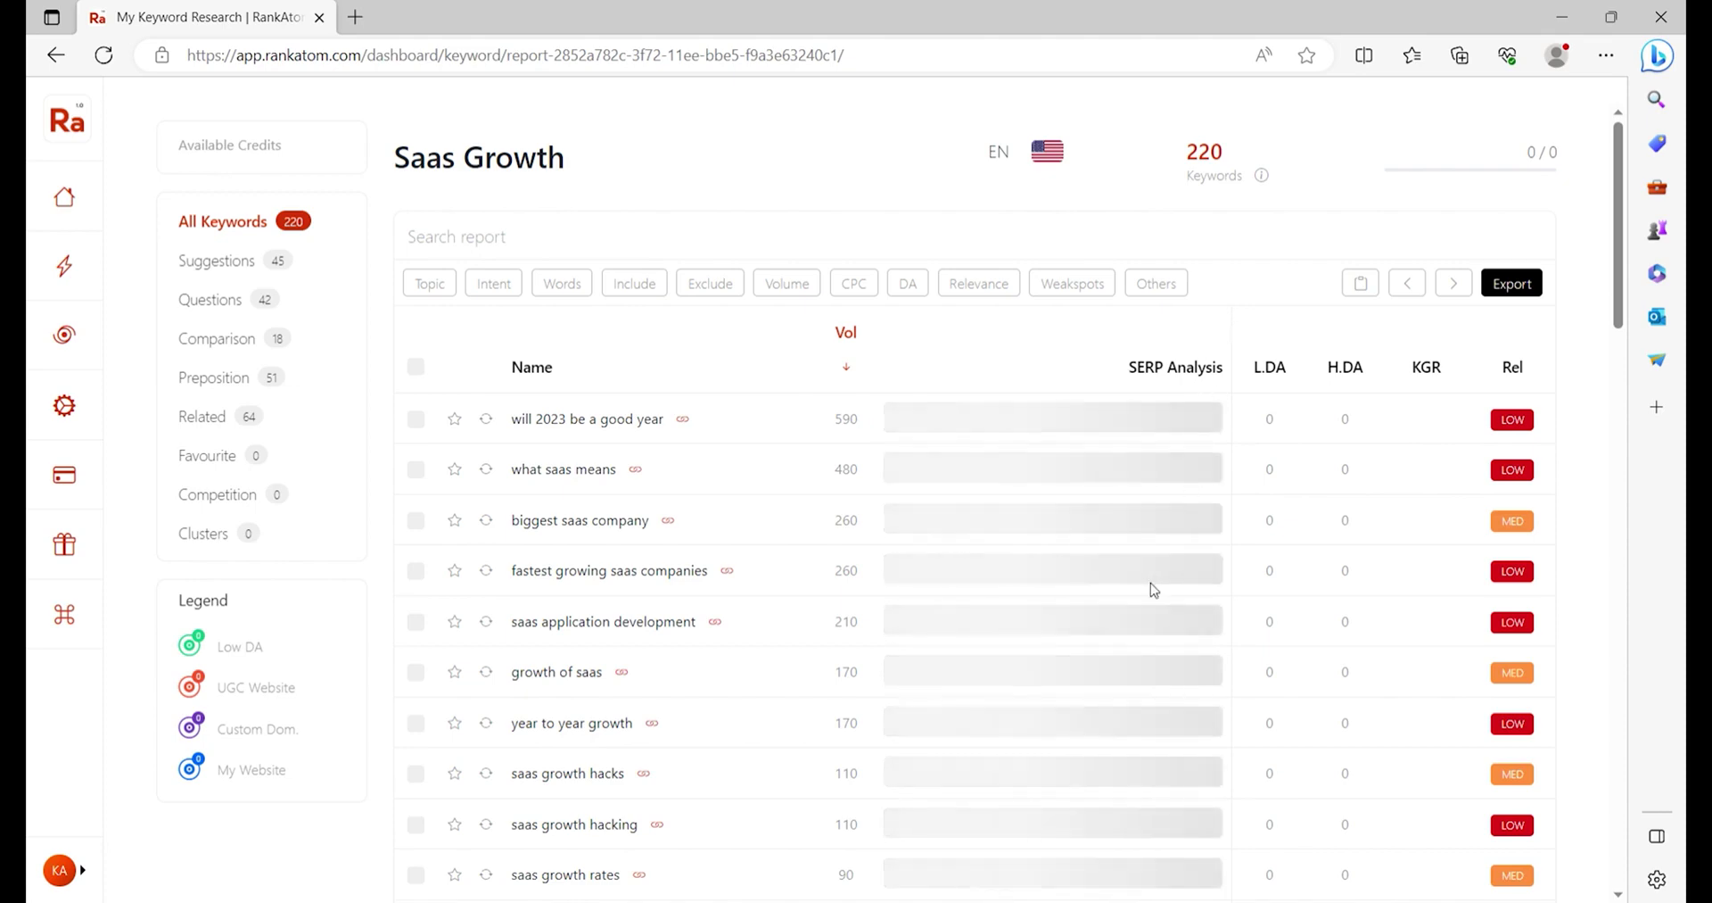
Sort the report's keyword list by name, by volume and finally by SERP analysis.
{"action": "scroll", "coordinate": [1153, 591], "scroll_direction": "down", "scroll_amount": 3}
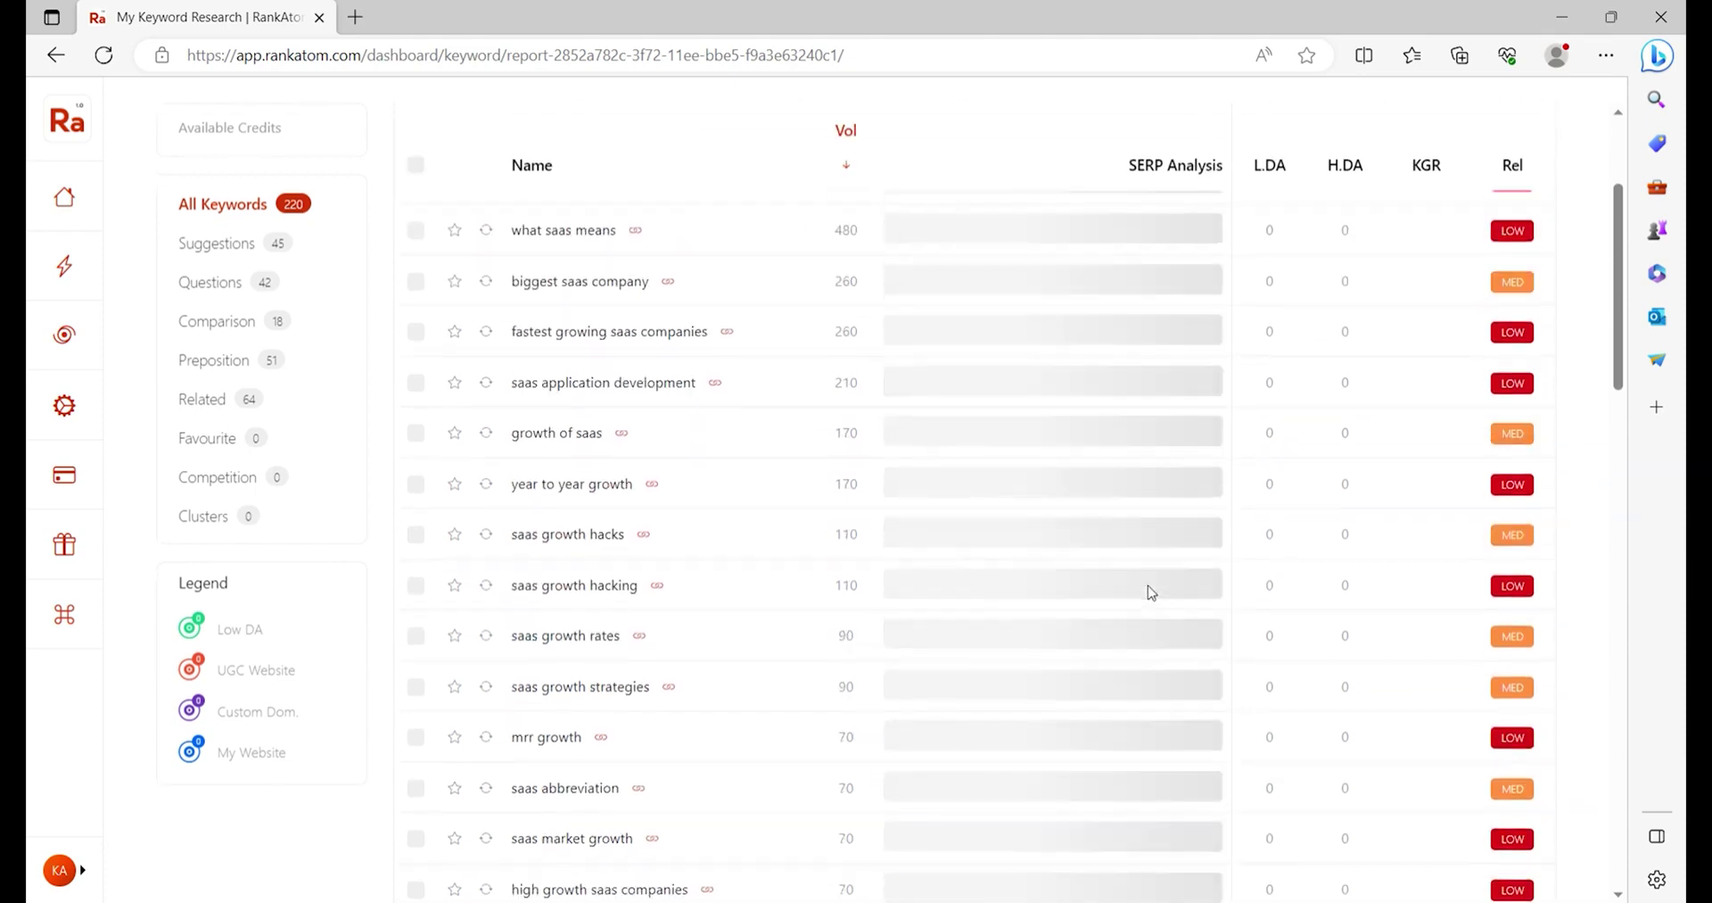
{"action": "scroll", "coordinate": [1150, 593], "scroll_direction": "down", "scroll_amount": 3}
{"action": "scroll", "coordinate": [1151, 593], "scroll_direction": "up", "scroll_amount": 6}
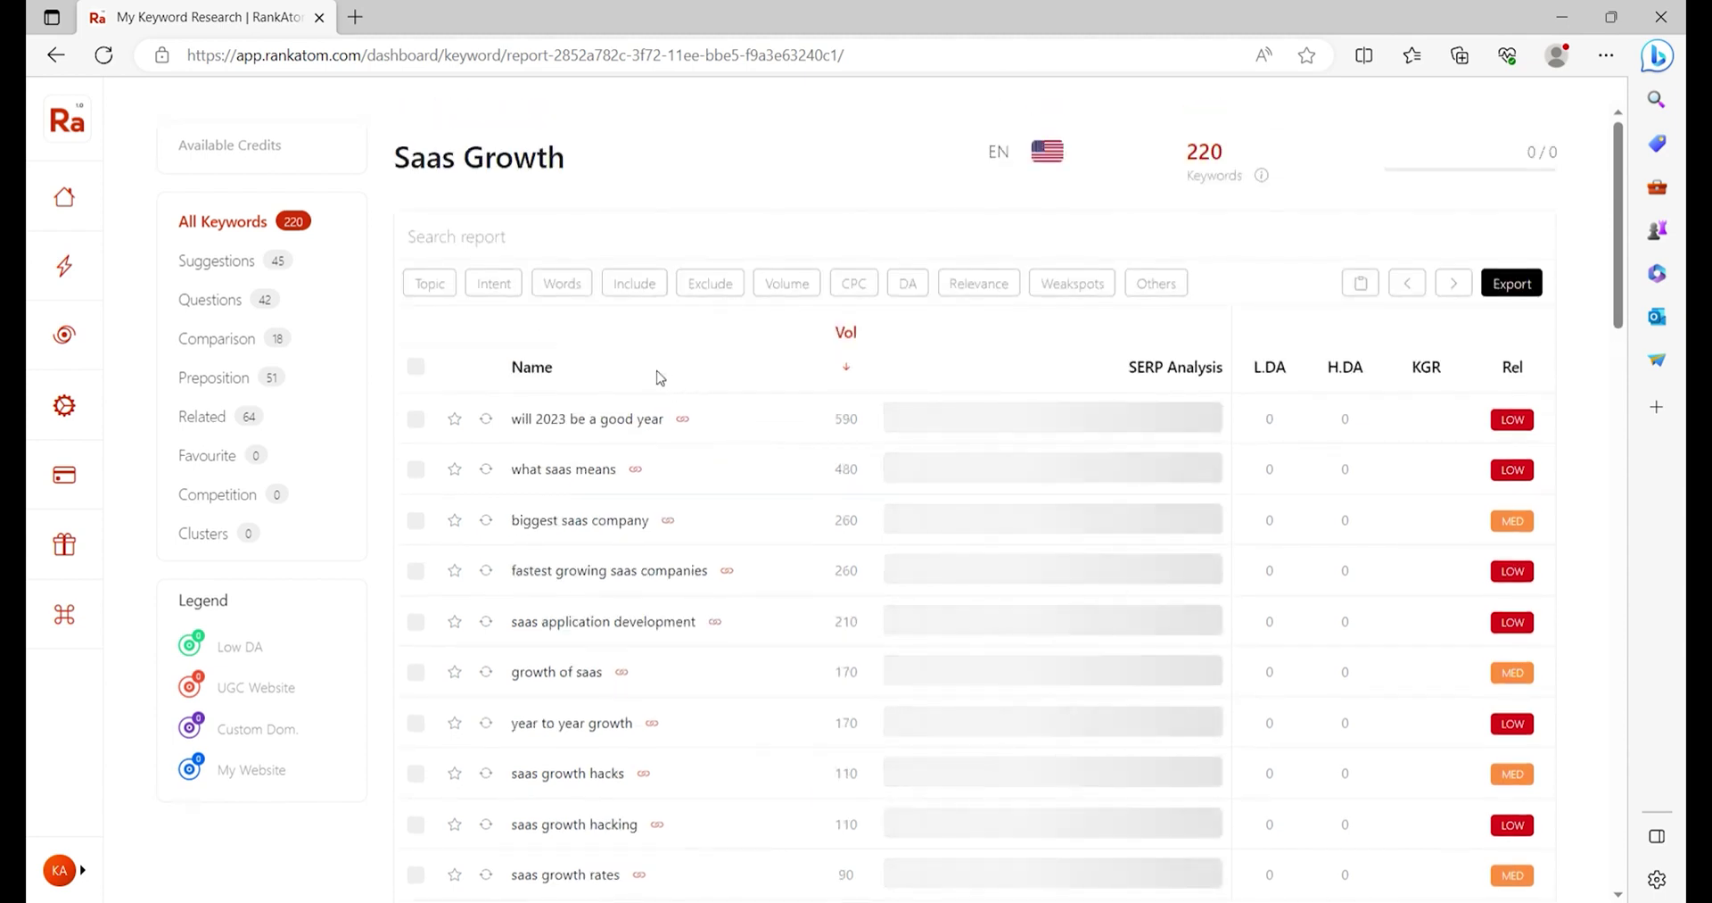
{"action": "left_click", "coordinate": [535, 368]}
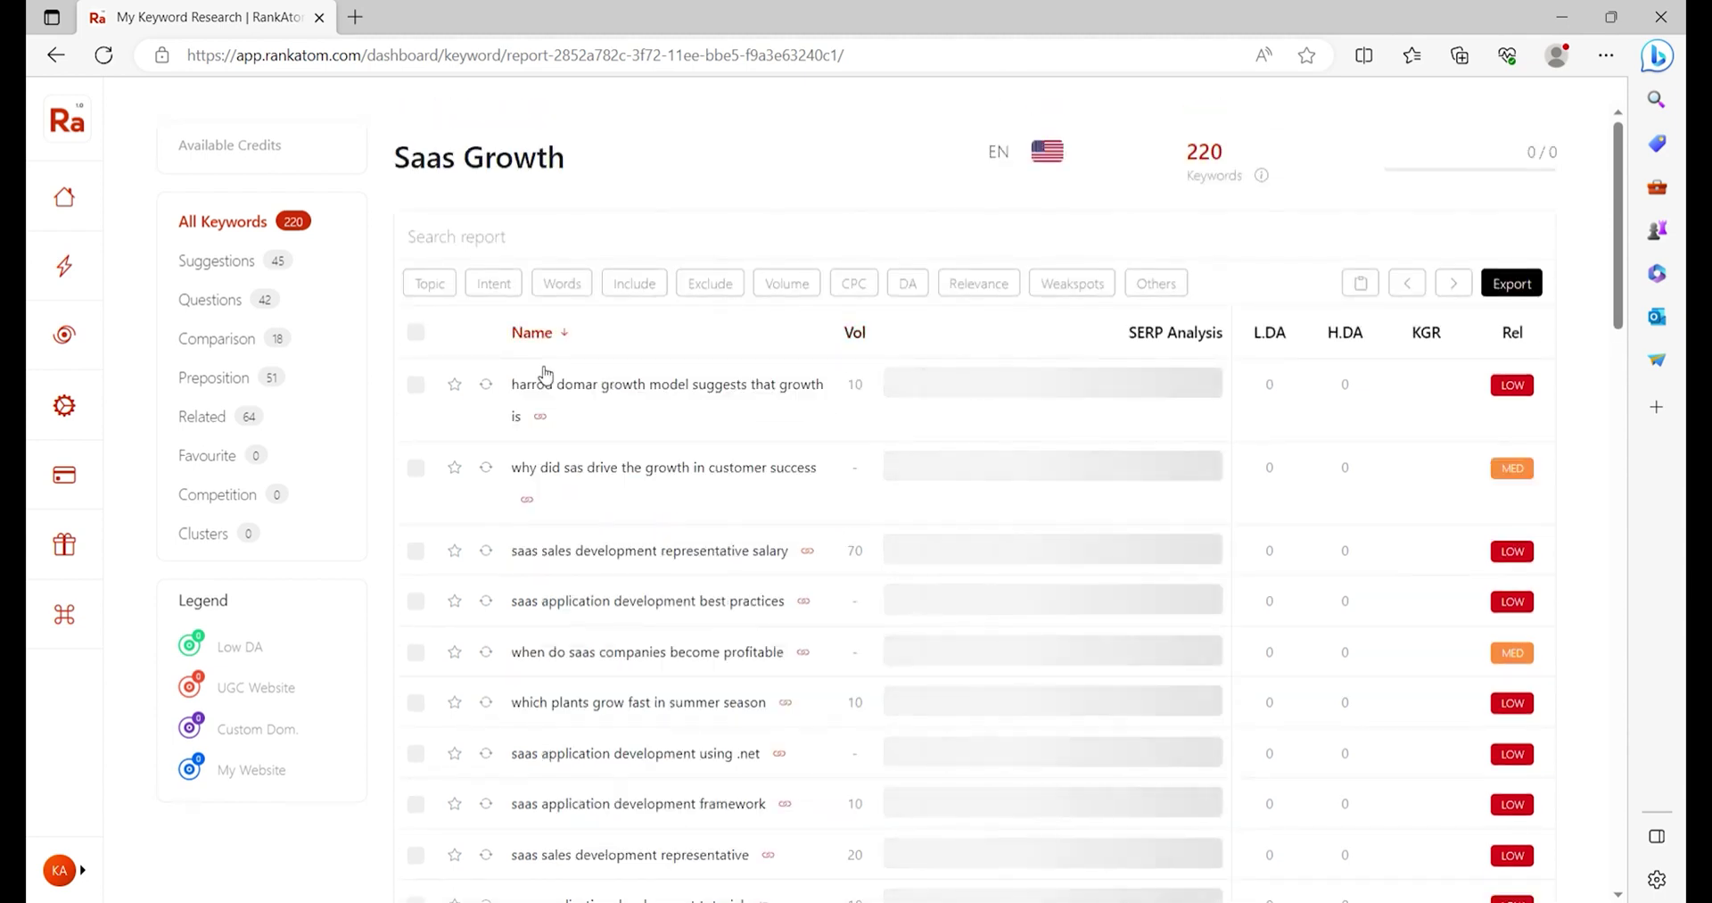
{"action": "left_click", "coordinate": [858, 335]}
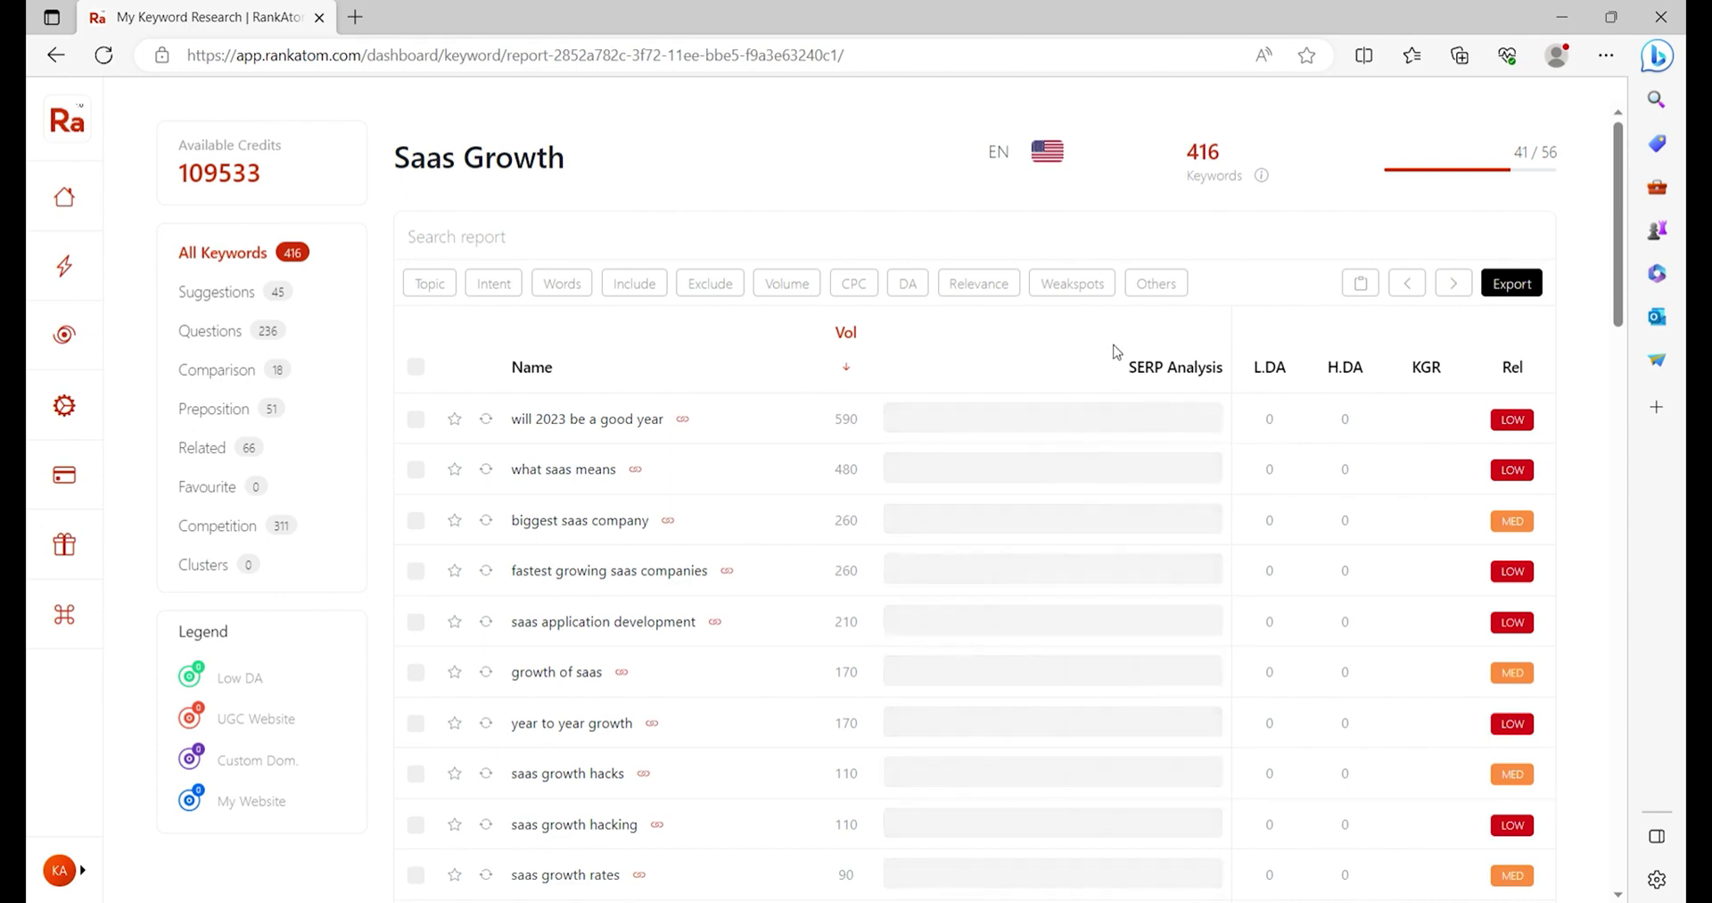
{"action": "left_click", "coordinate": [1147, 375]}
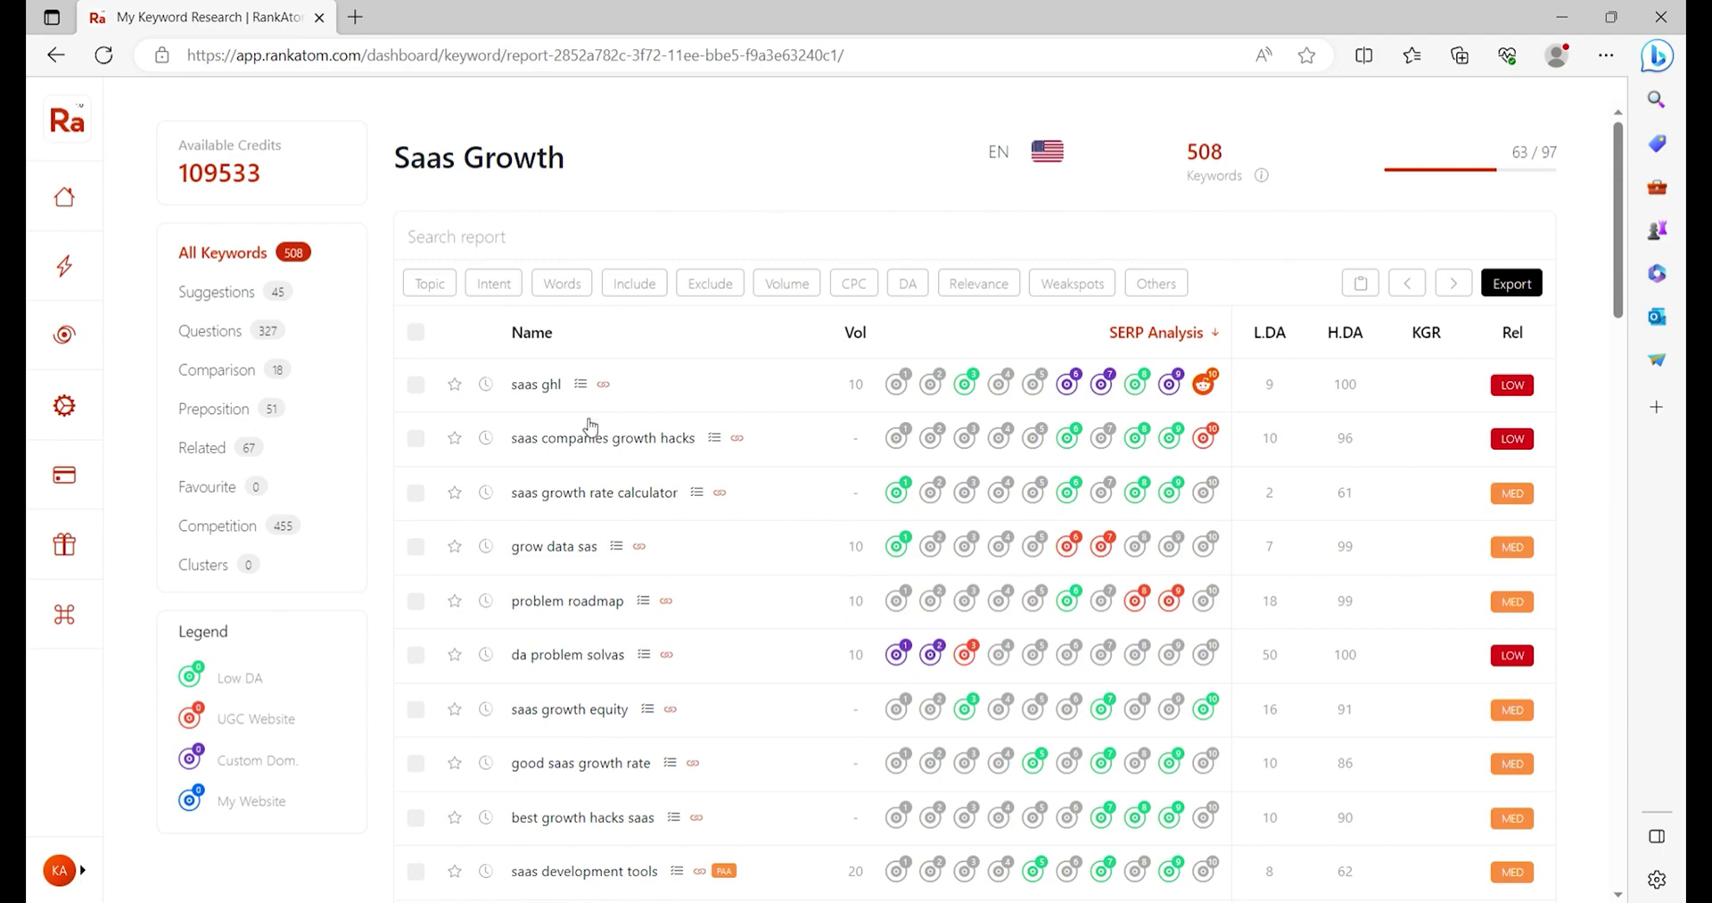
View the search results for the keyword "saas ghl", including its People Also Ask and Ads Results sections, and close them.
{"action": "left_click", "coordinate": [578, 391]}
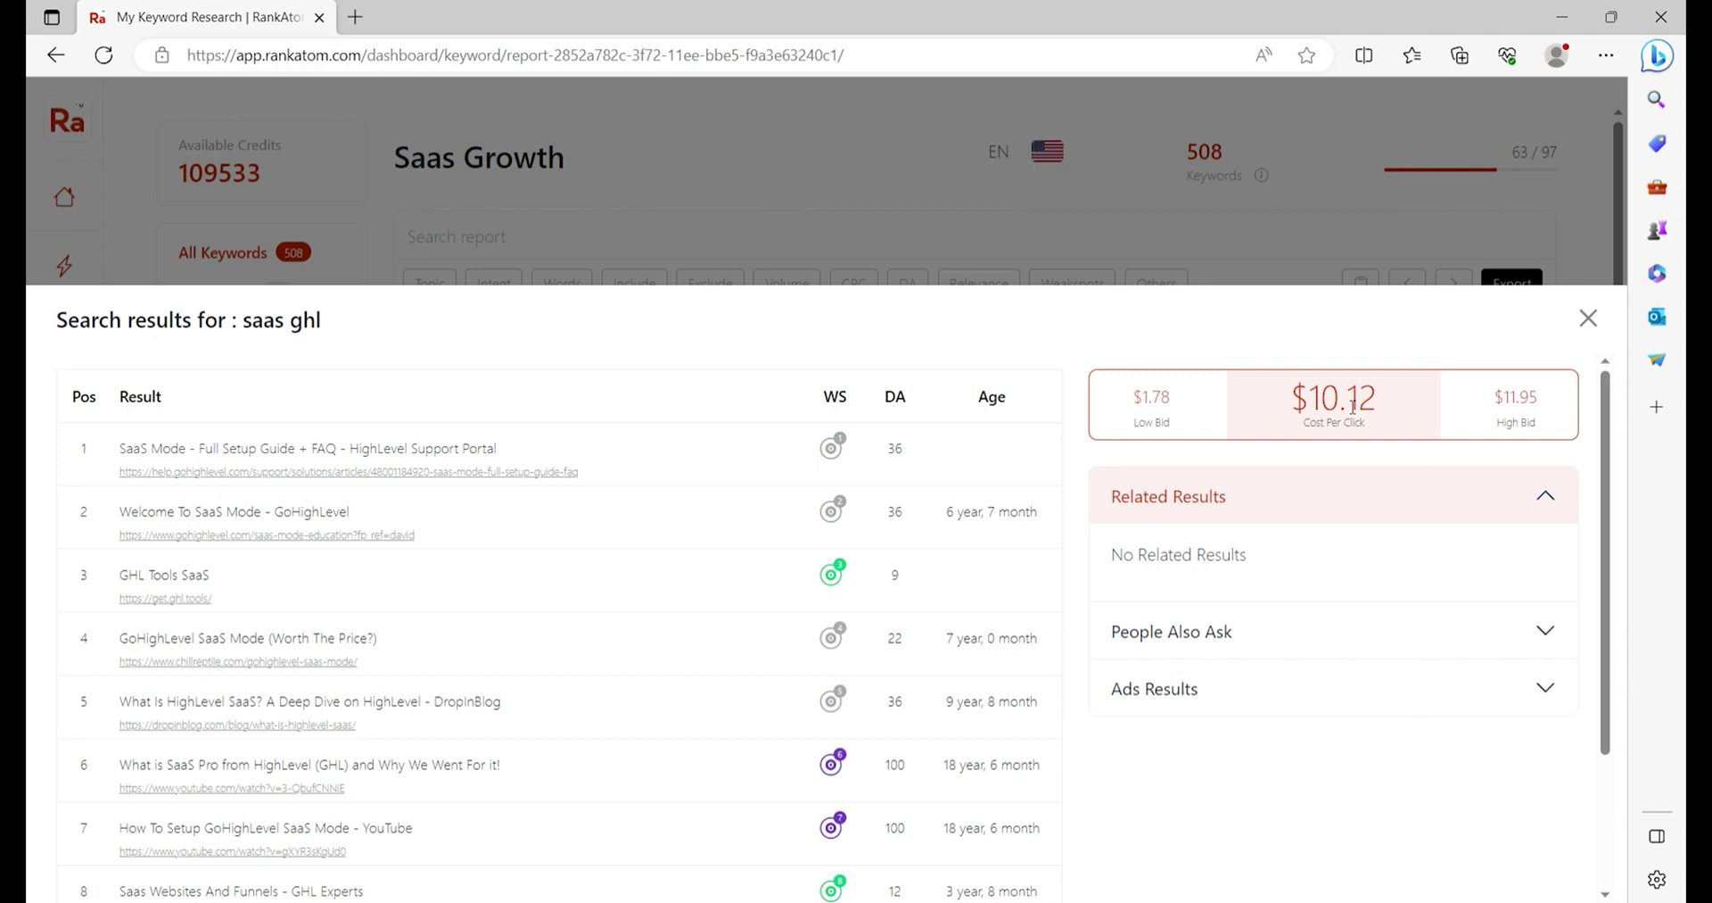
{"action": "left_click", "coordinate": [1349, 629]}
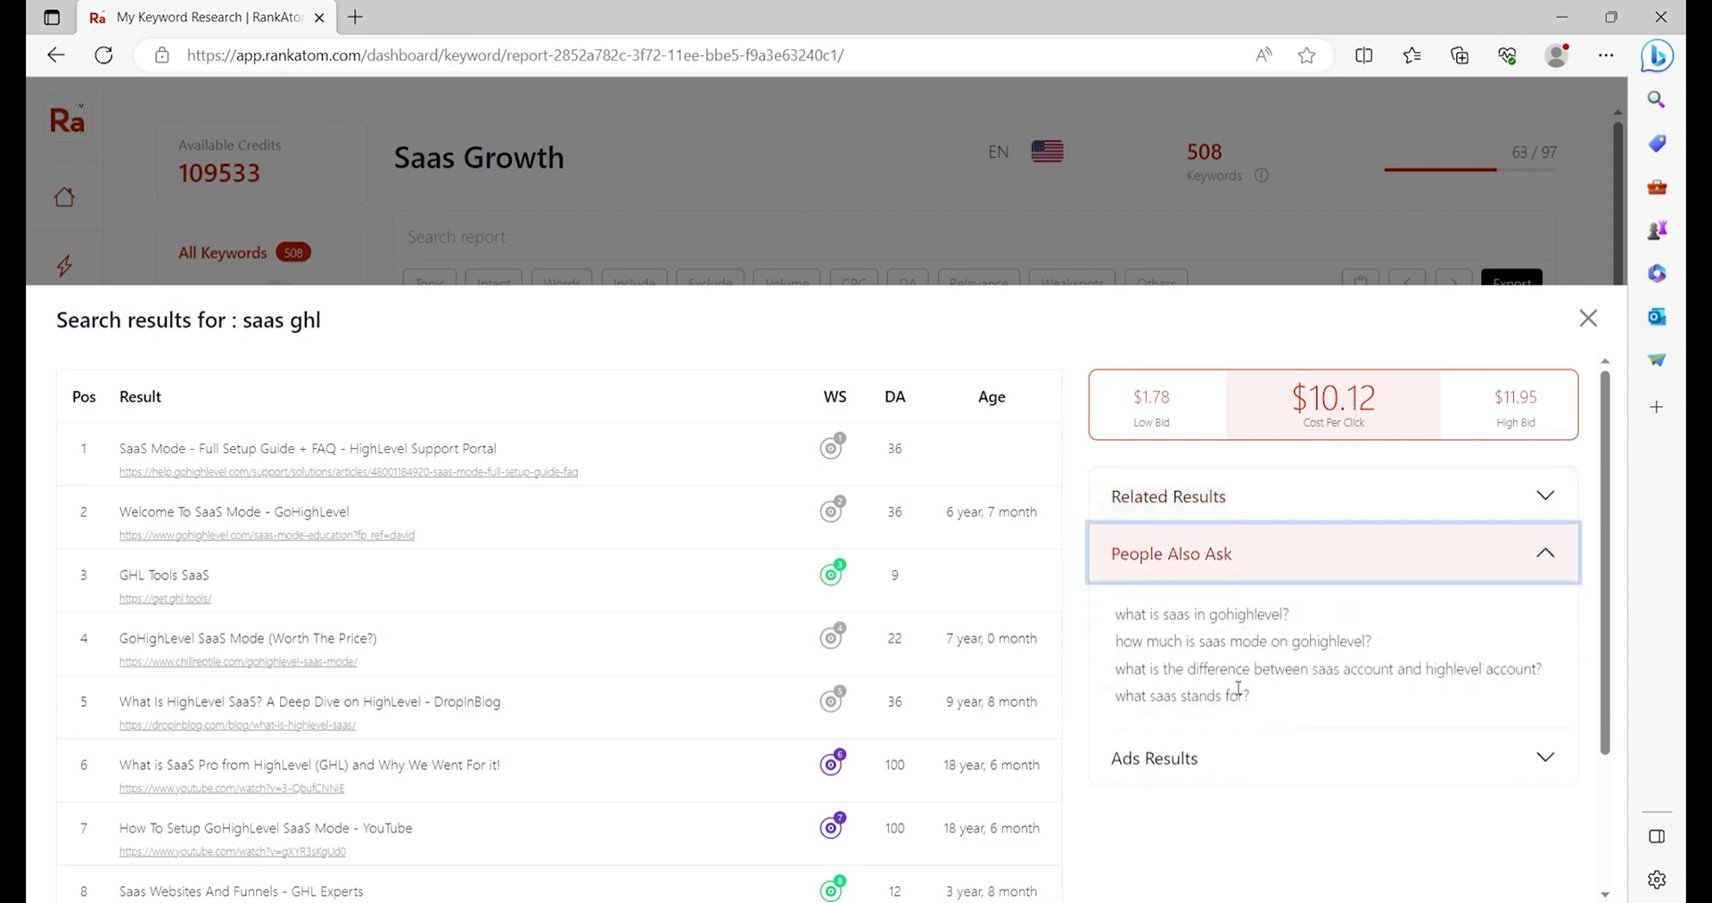
{"action": "left_click", "coordinate": [1243, 767]}
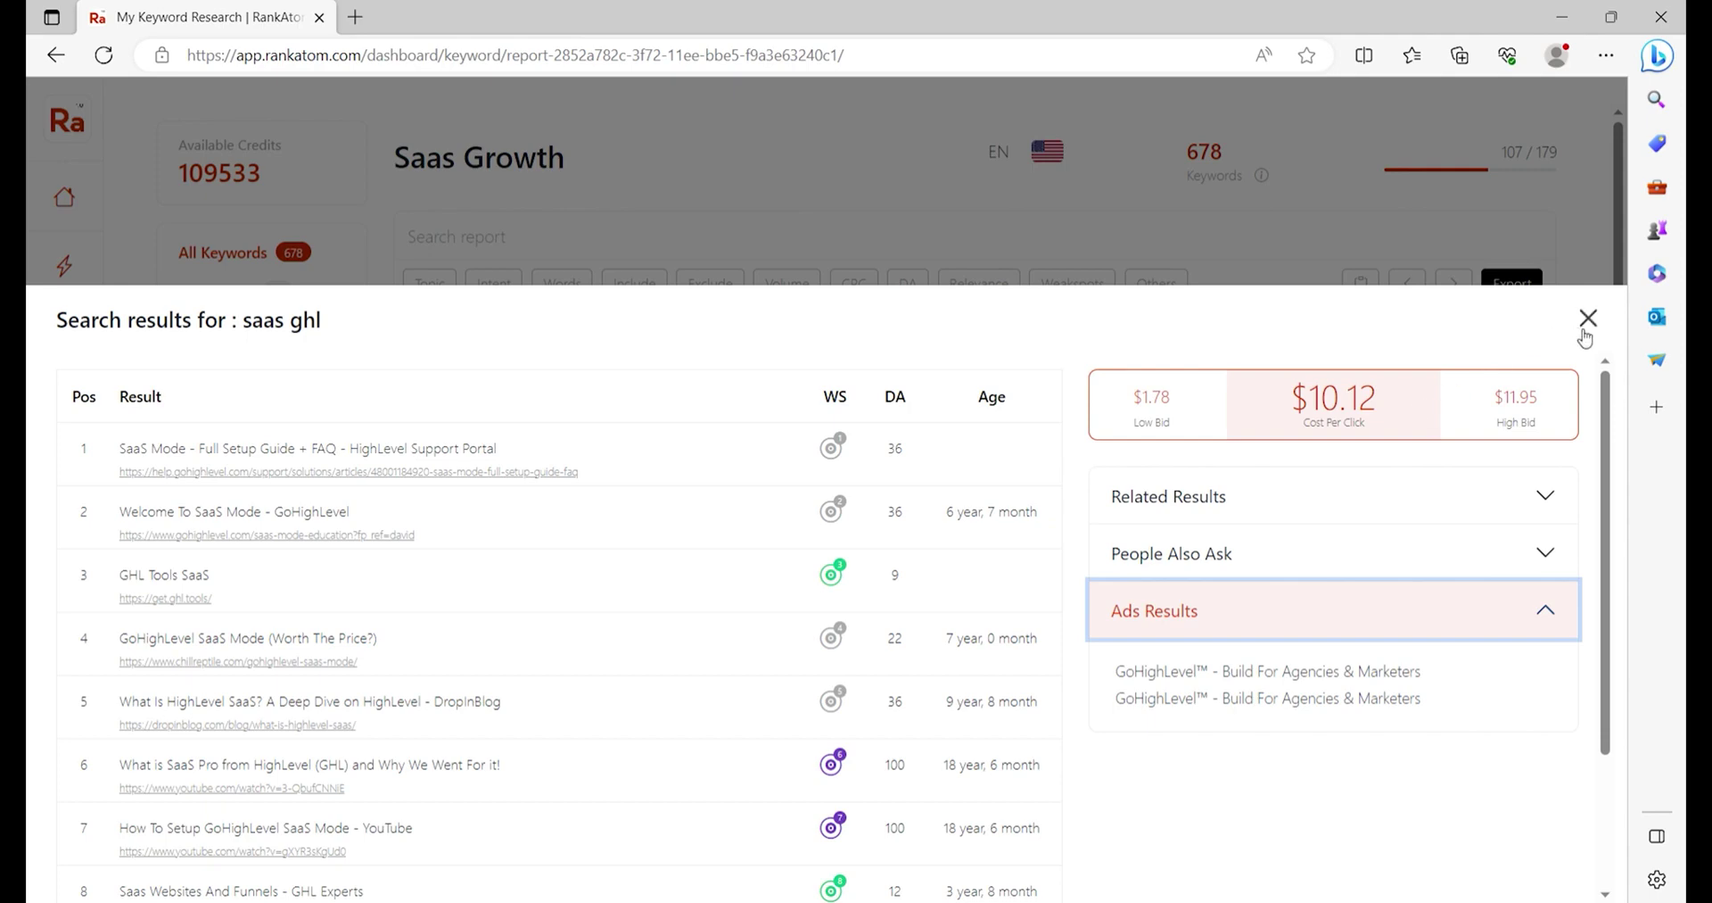
{"action": "left_click", "coordinate": [1588, 319]}
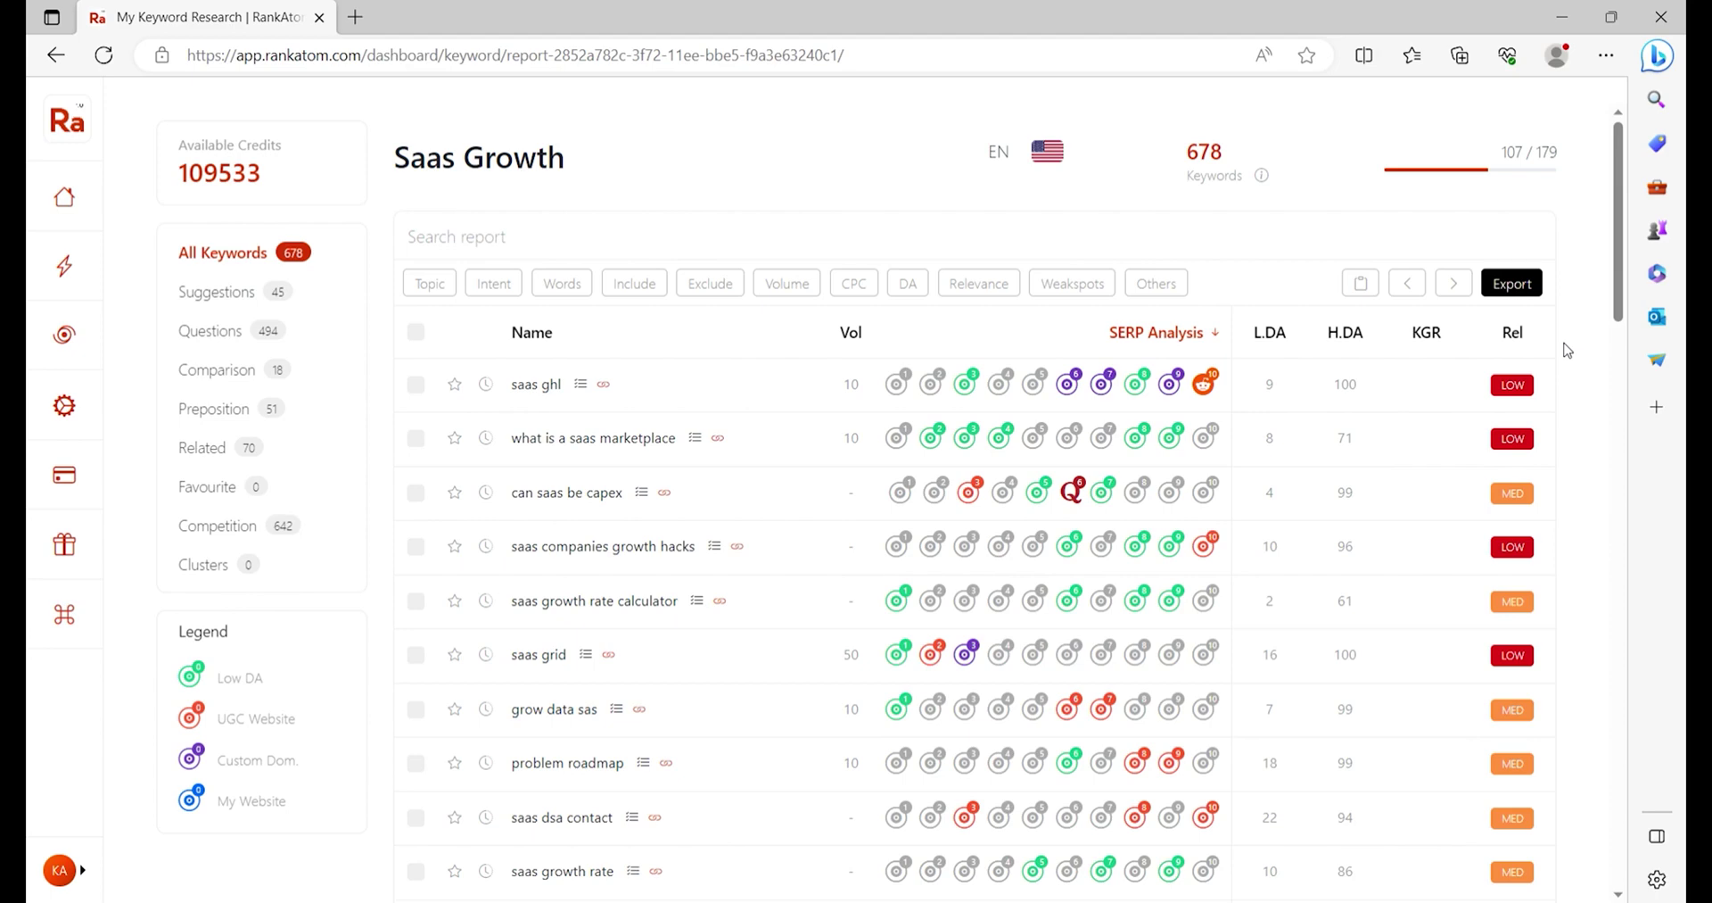
Generate keyword clusters for the Saas Growth report and review the keywords in the "growthlist saas" cluster.
{"action": "left_click", "coordinate": [229, 567]}
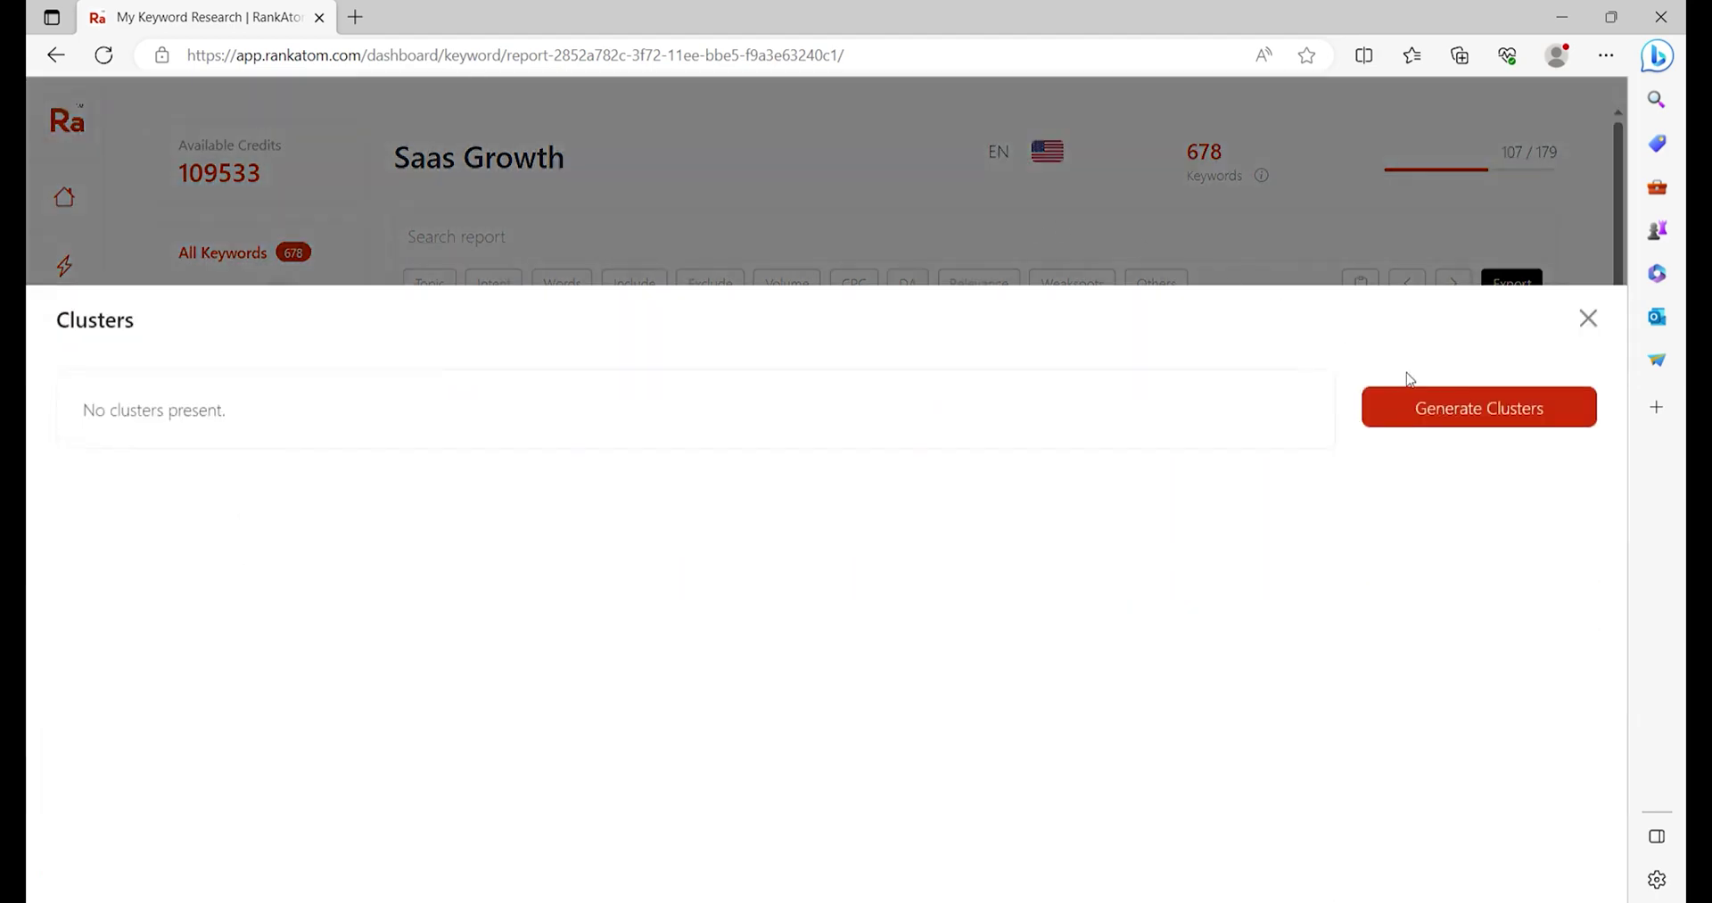
{"action": "left_click", "coordinate": [1430, 410]}
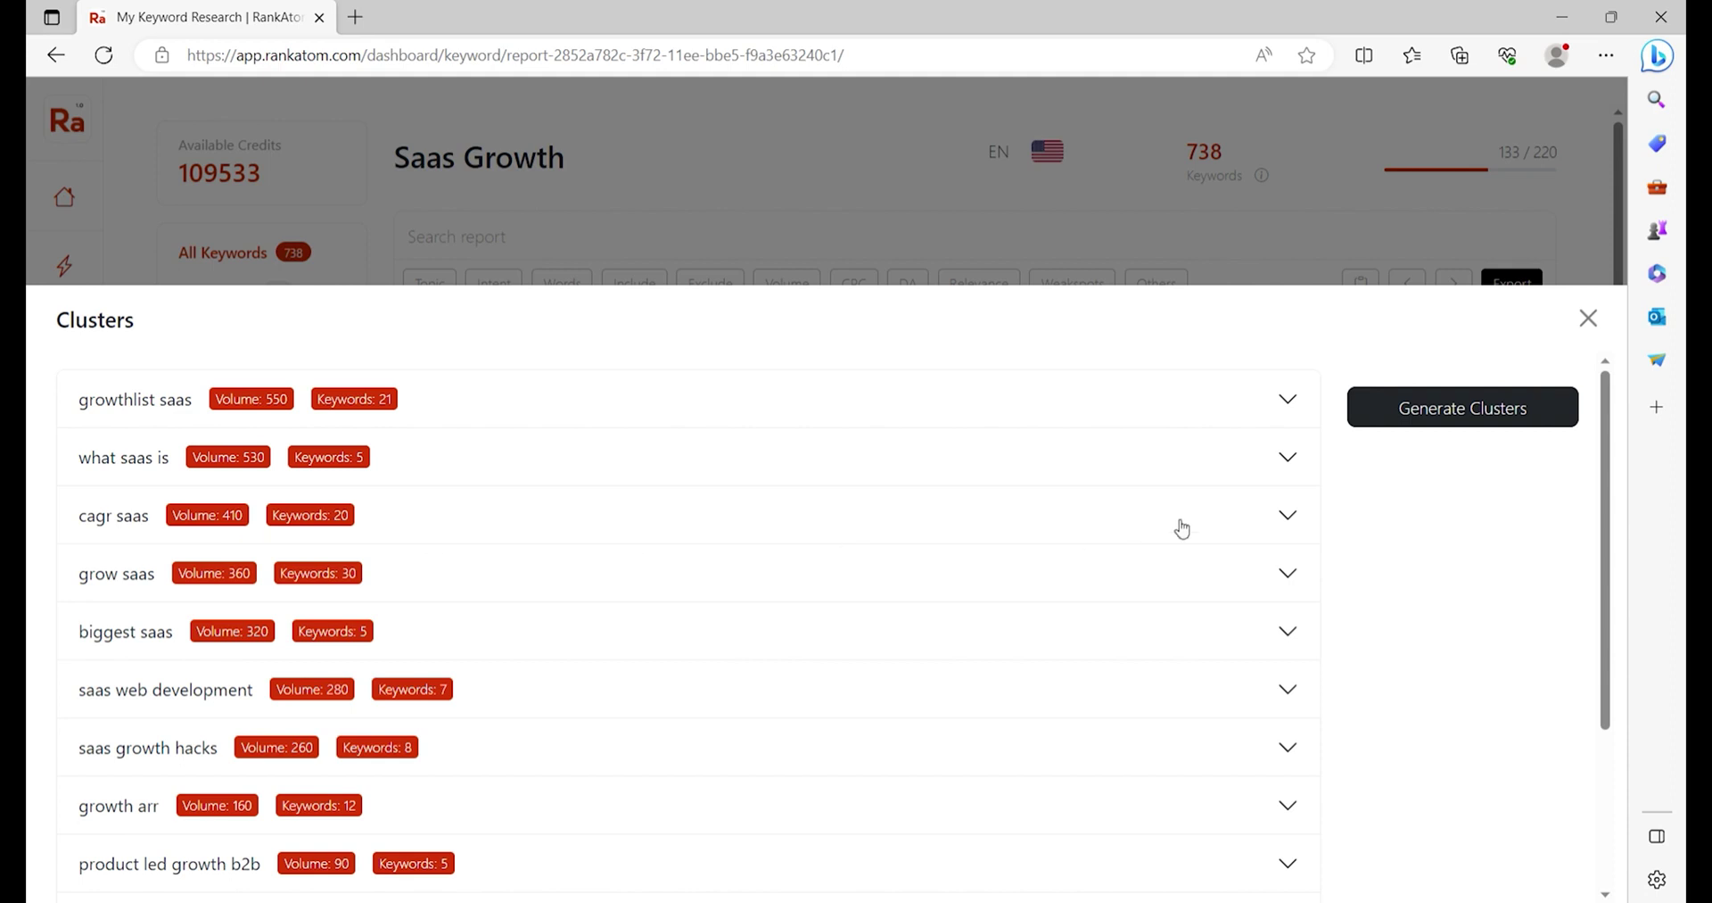
{"action": "left_click", "coordinate": [1274, 413]}
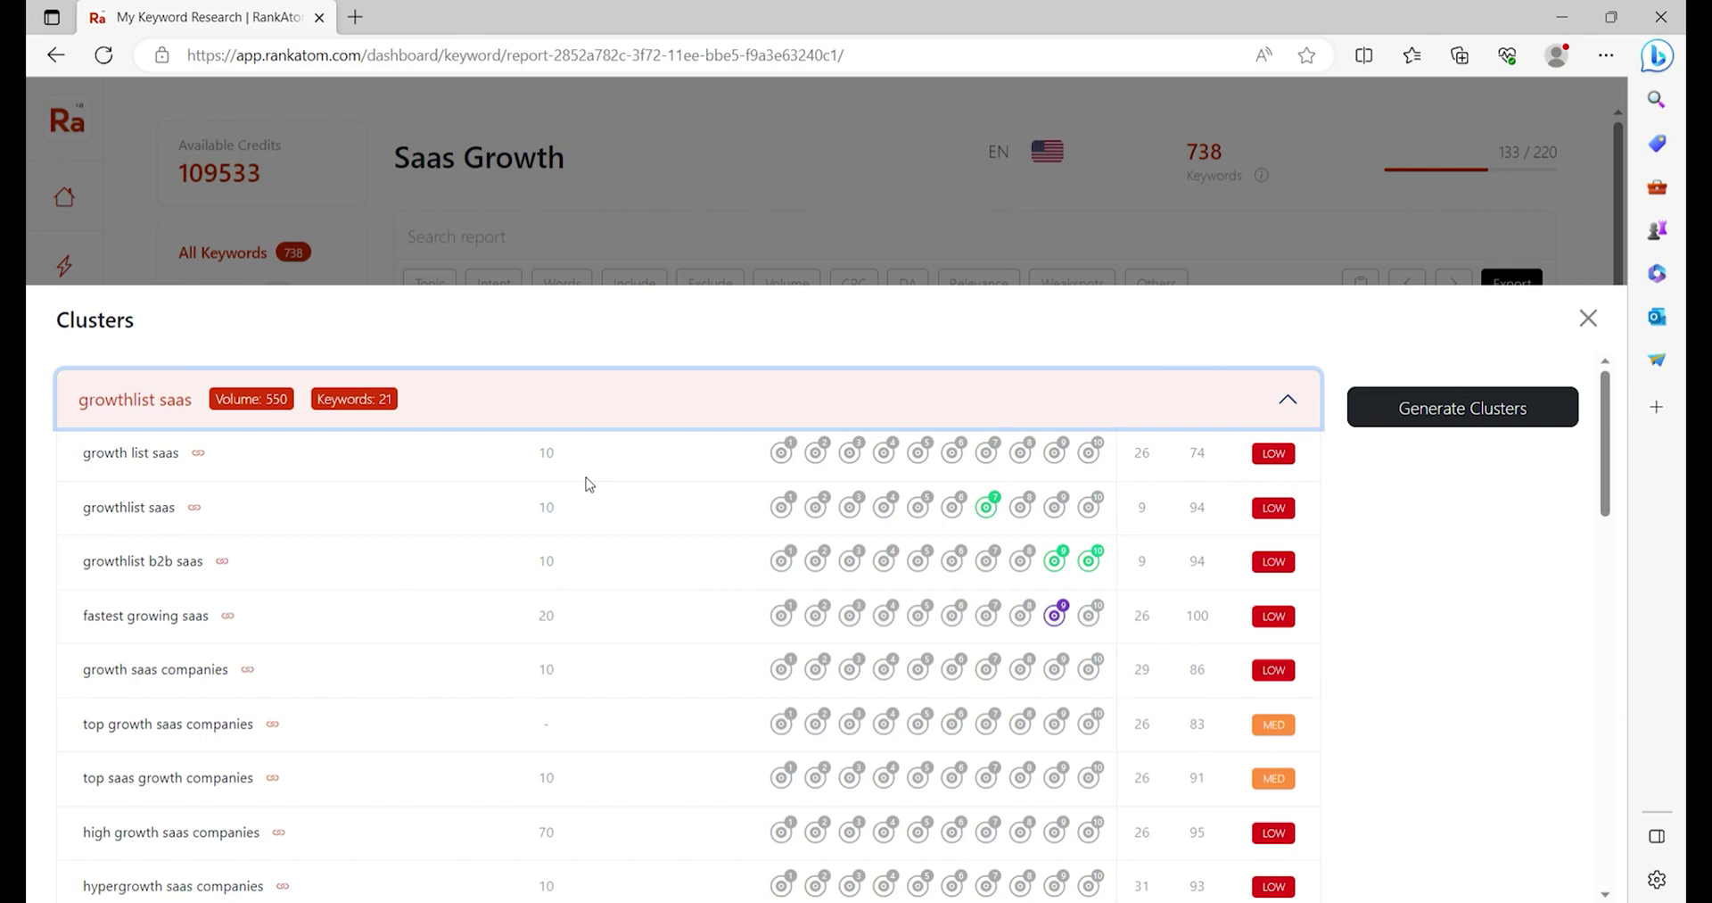
{"action": "scroll", "coordinate": [564, 598], "scroll_direction": "down", "scroll_amount": 1}
{"action": "scroll", "coordinate": [564, 604], "scroll_direction": "down", "scroll_amount": 4}
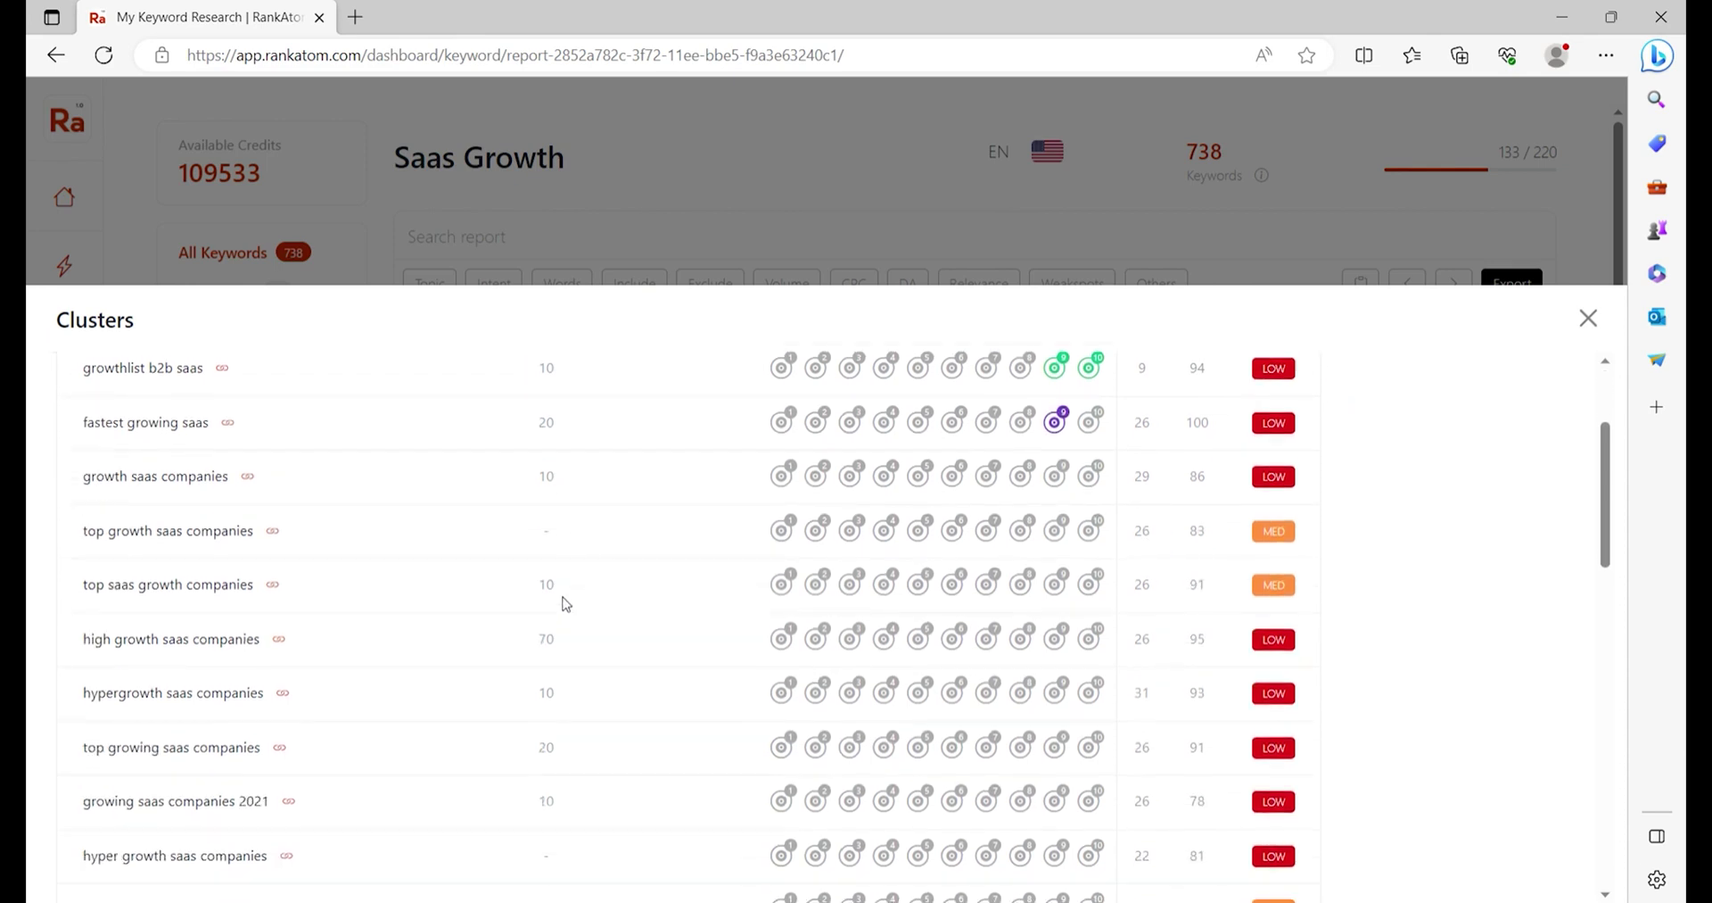
{"action": "scroll", "coordinate": [563, 604], "scroll_direction": "down", "scroll_amount": 2}
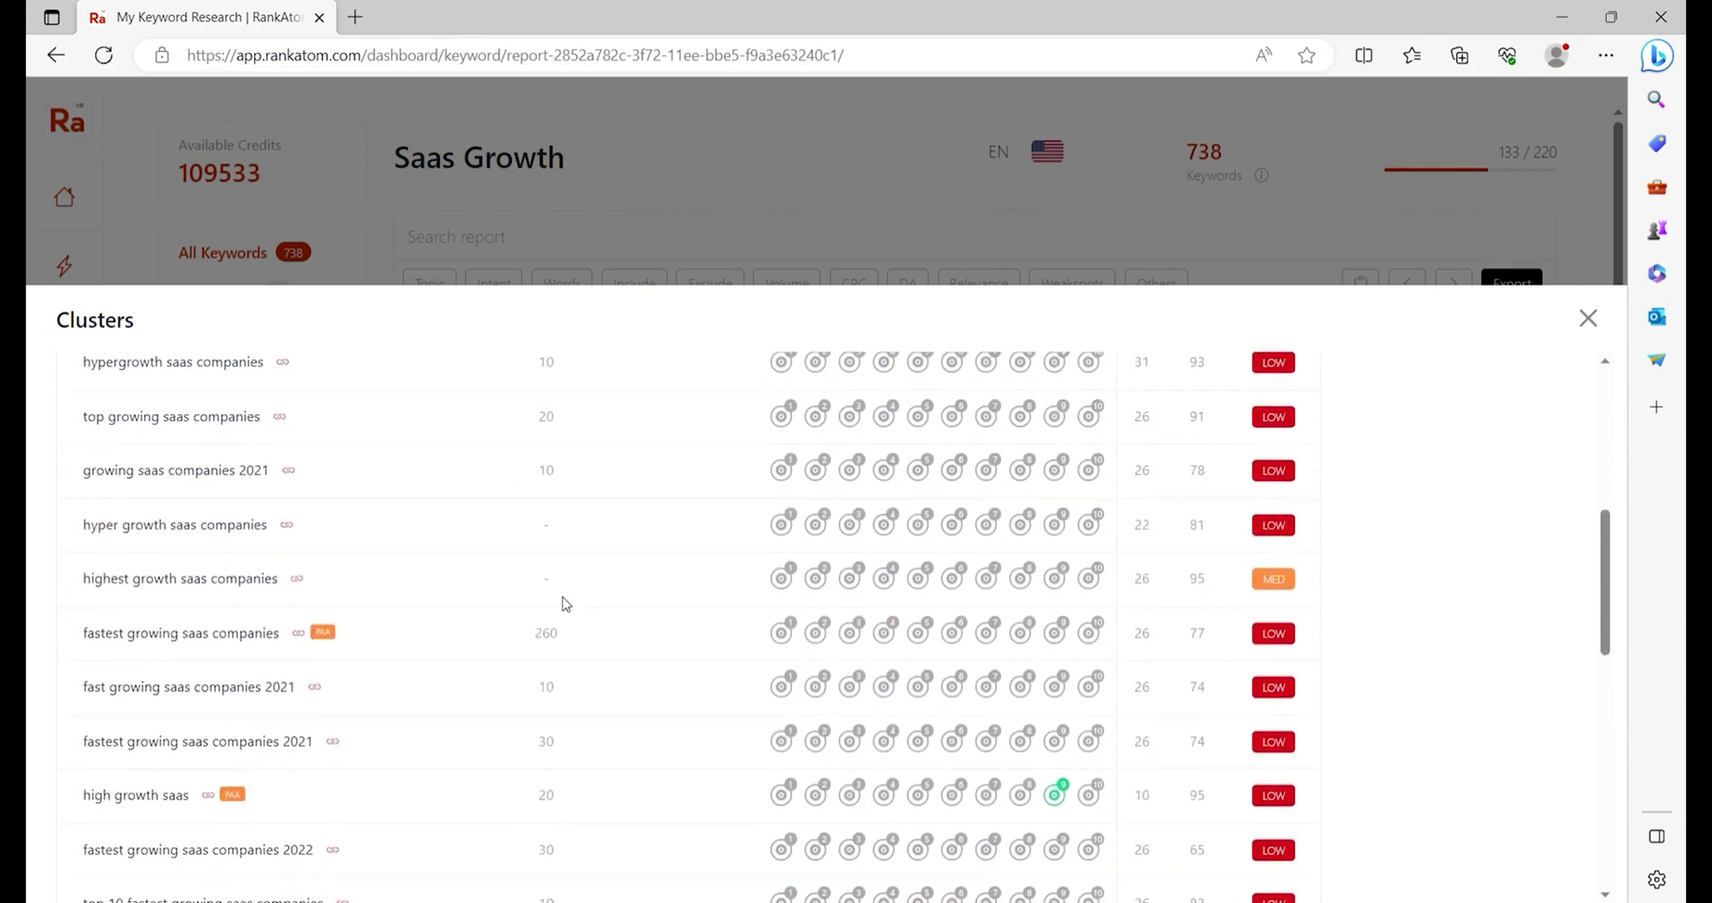
{"action": "scroll", "coordinate": [563, 604], "scroll_direction": "up", "scroll_amount": 7}
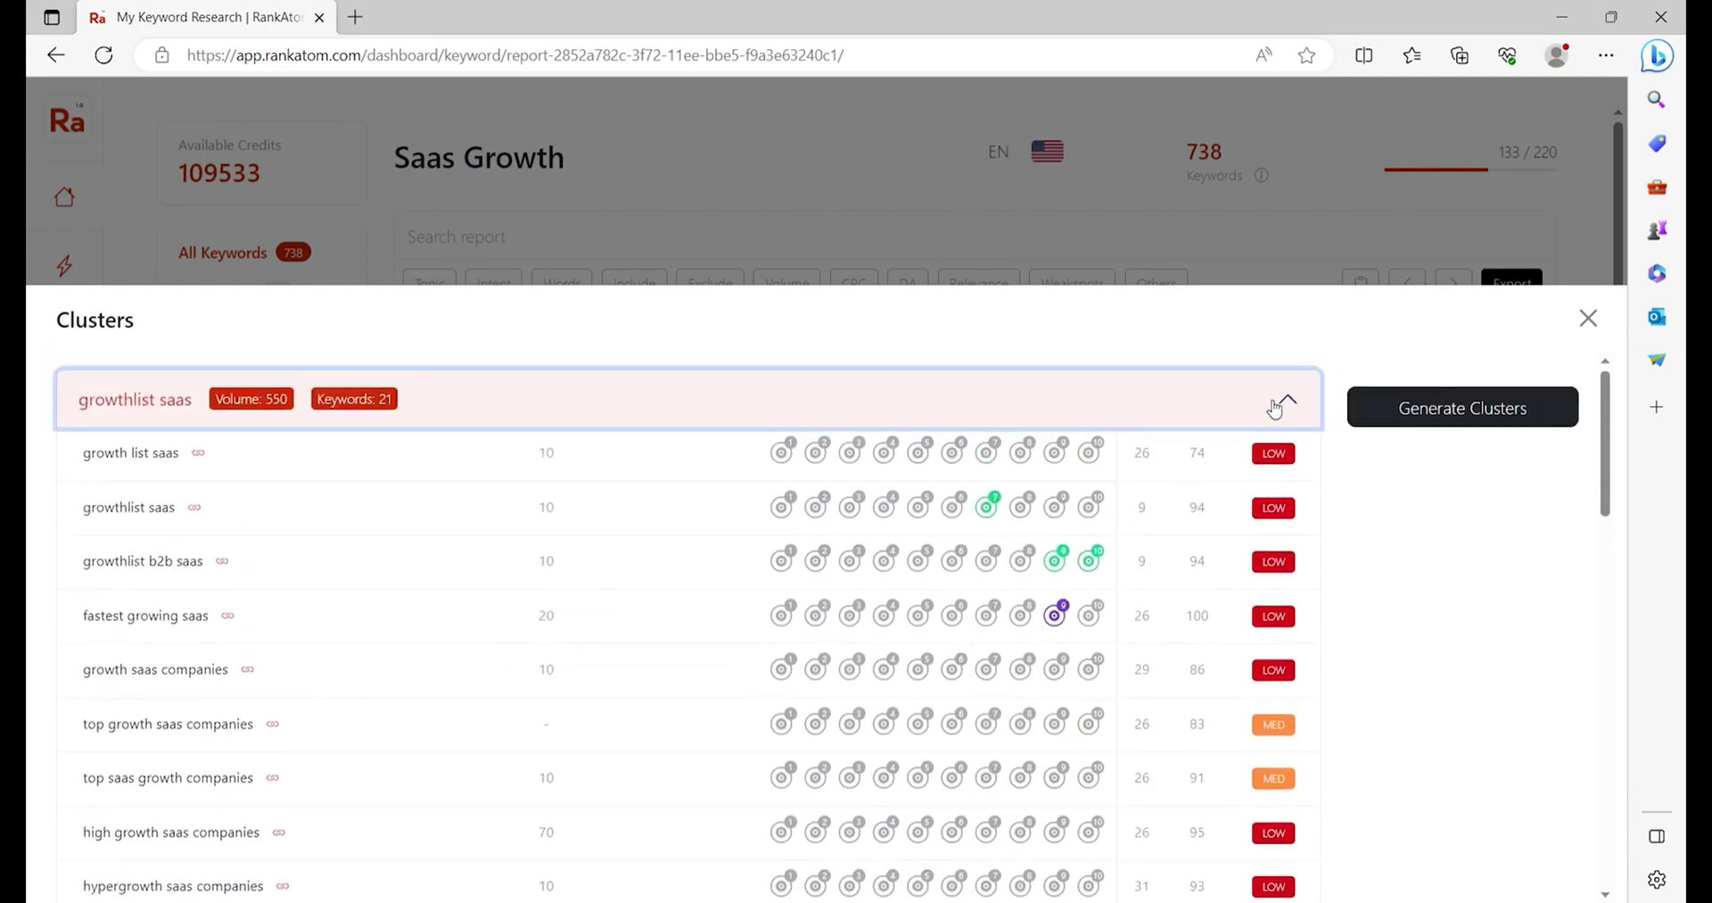
{"action": "left_click", "coordinate": [1427, 408]}
{"action": "left_click", "coordinate": [1589, 318]}
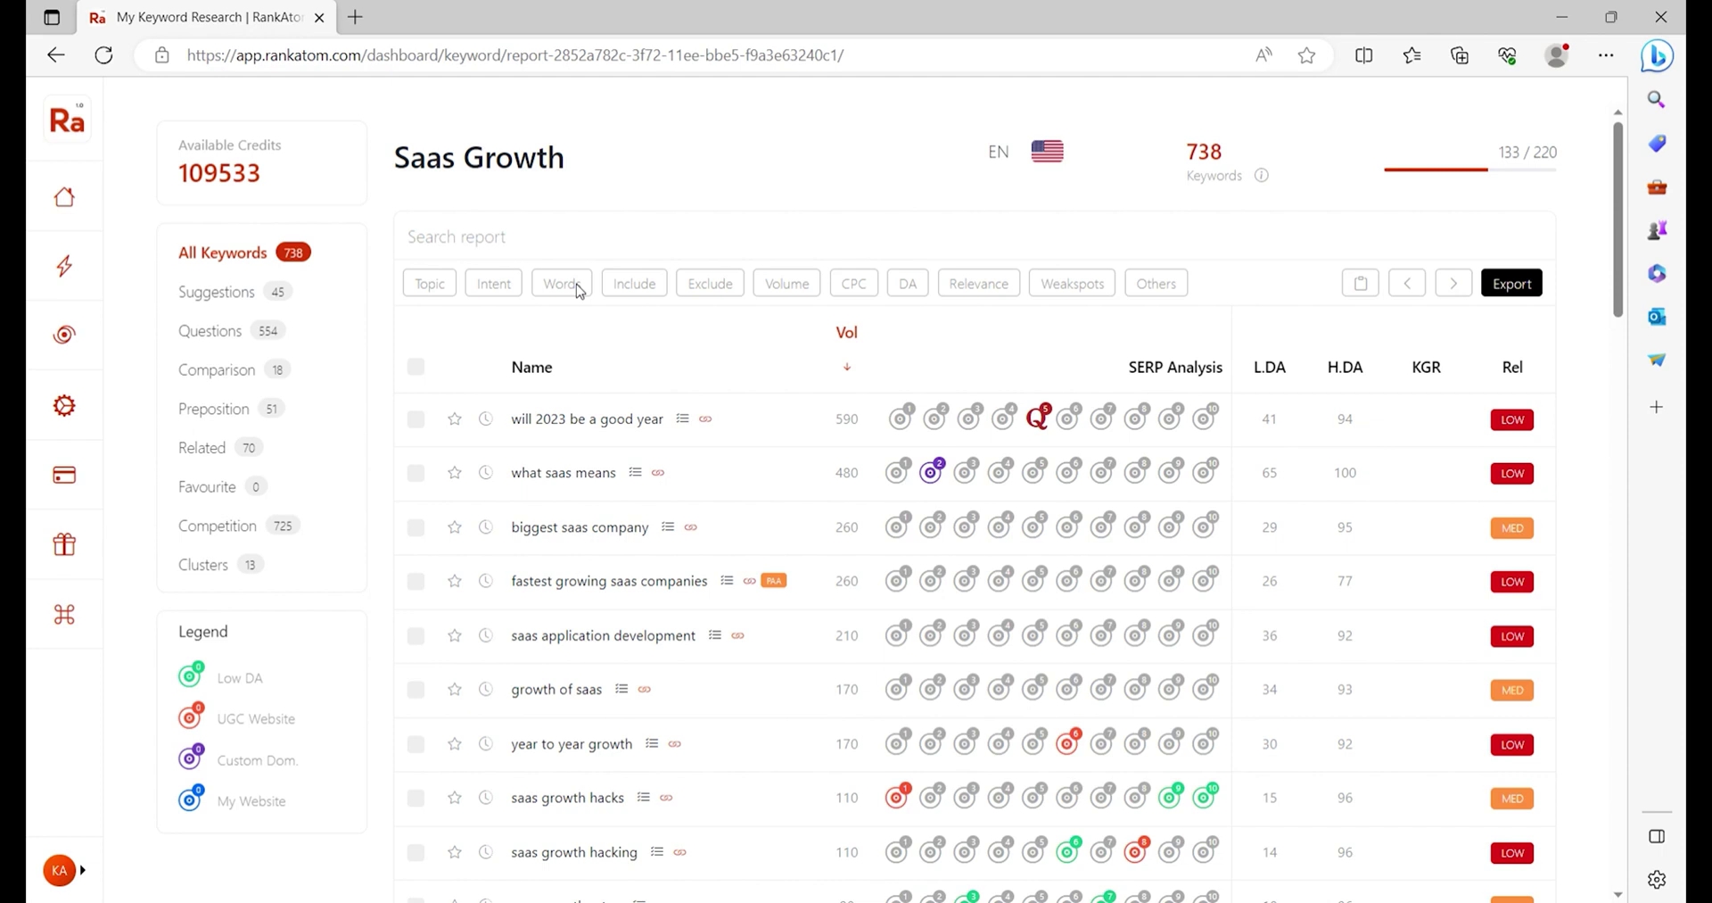
Start a new rank tracker for the keyword "rankatom" with the frequency set to Daily.
{"action": "left_click", "coordinate": [63, 343]}
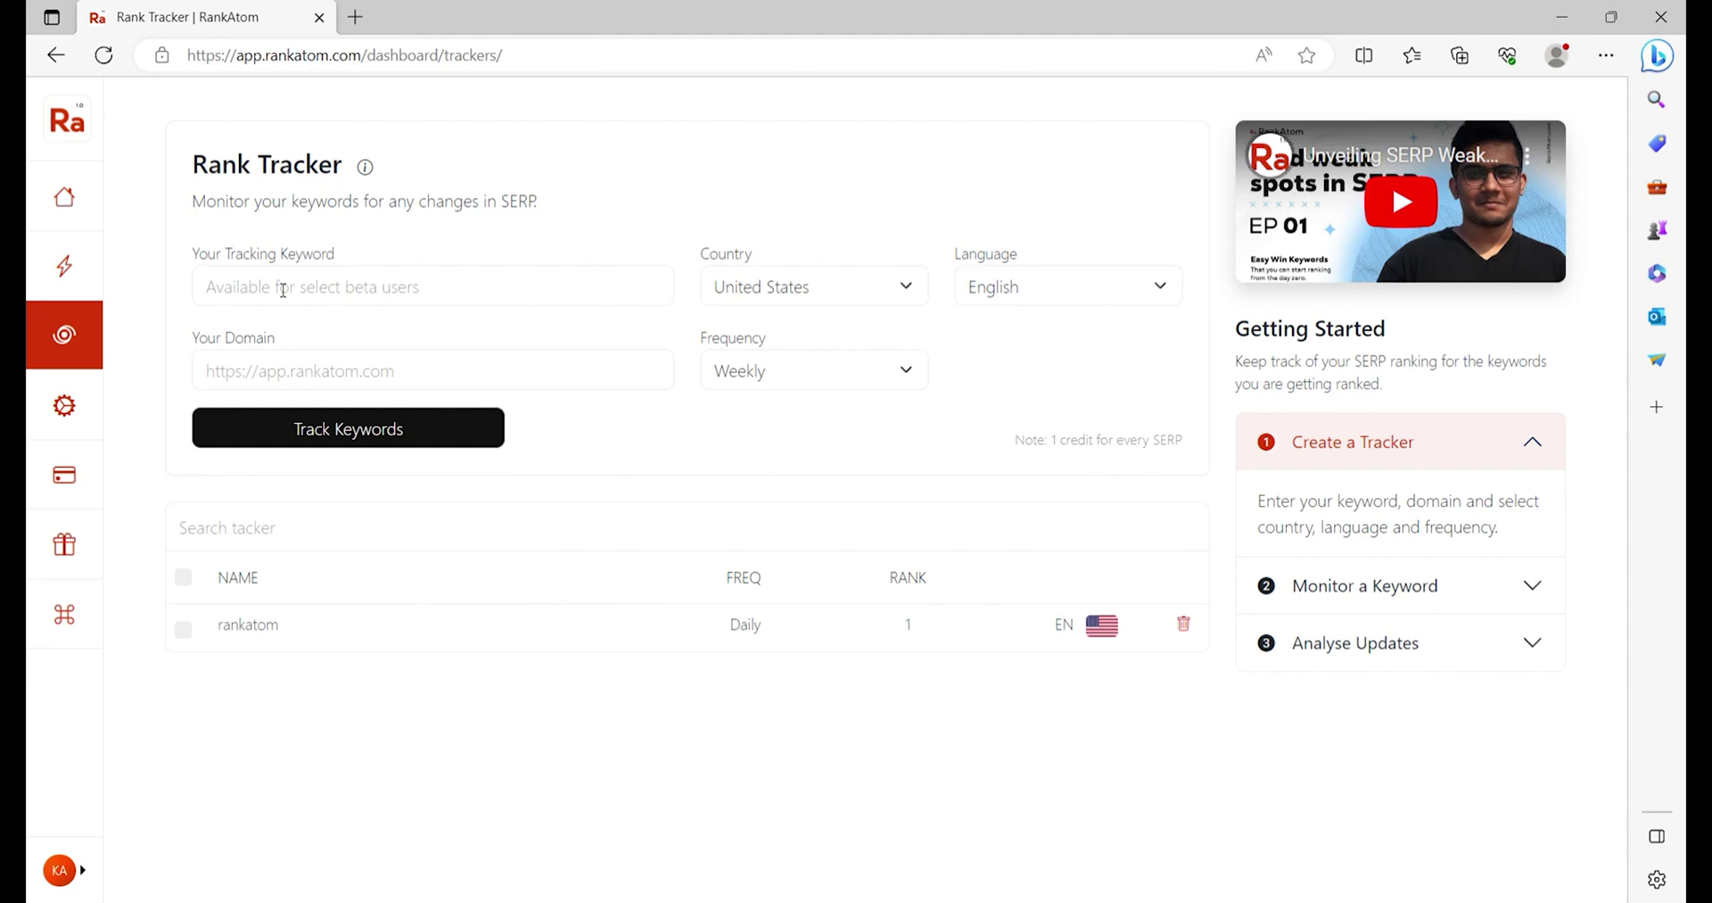
{"action": "left_click", "coordinate": [283, 290]}
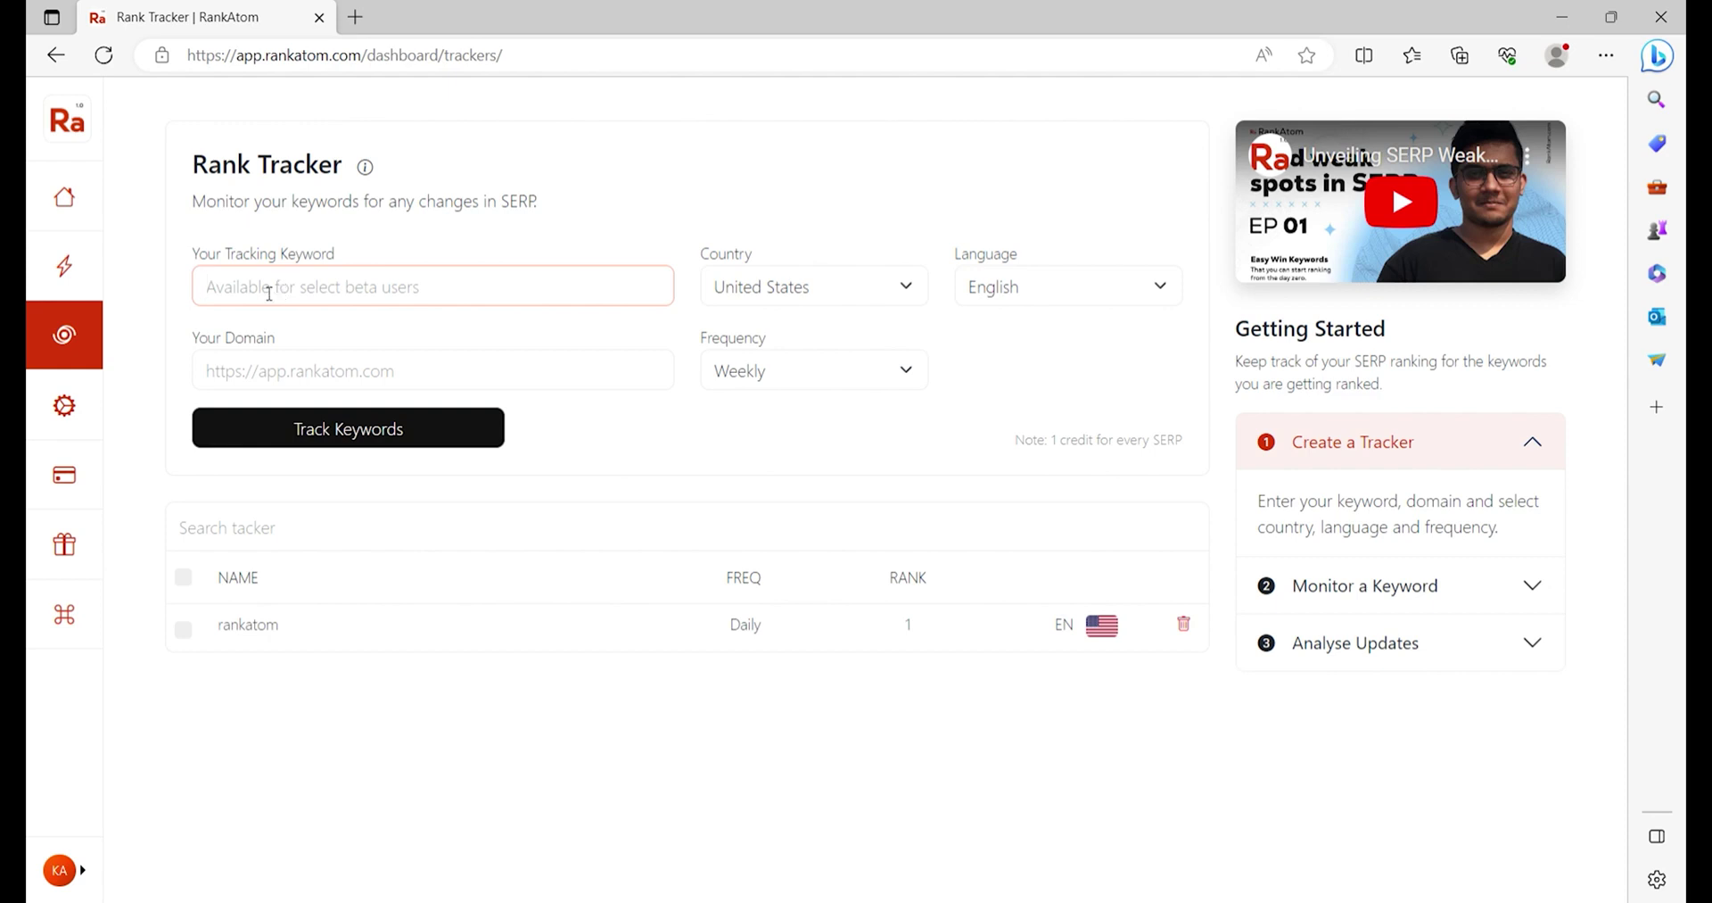
{"action": "type", "text": "rankatom"}
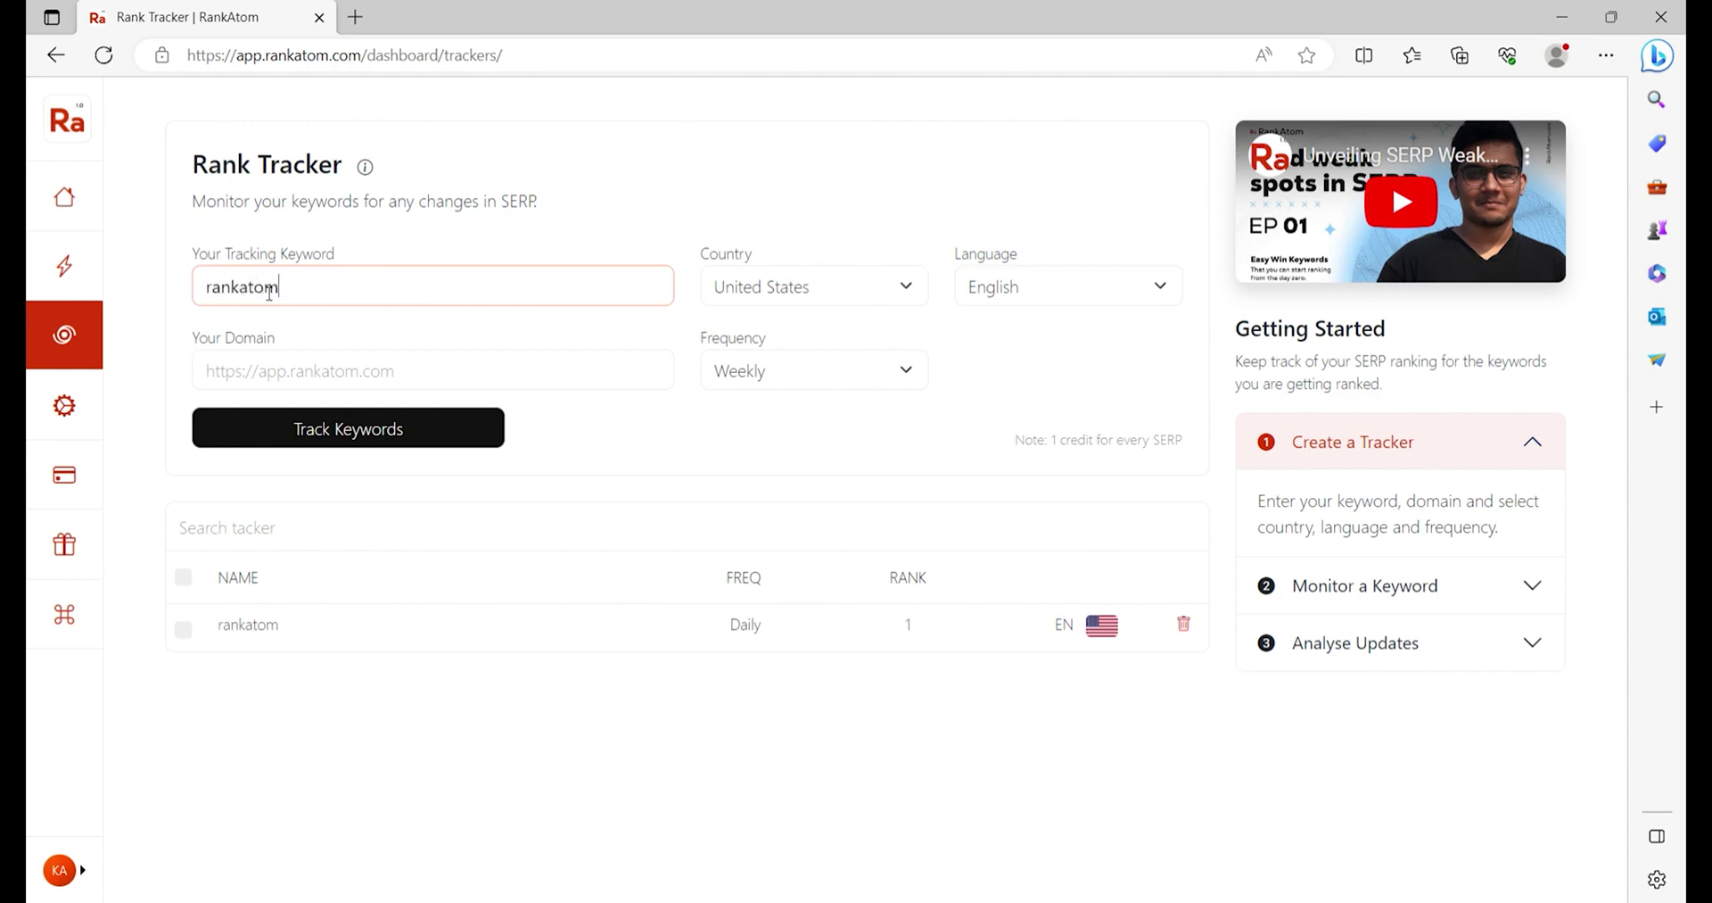
{"action": "left_click", "coordinate": [803, 369]}
{"action": "left_click", "coordinate": [809, 411]}
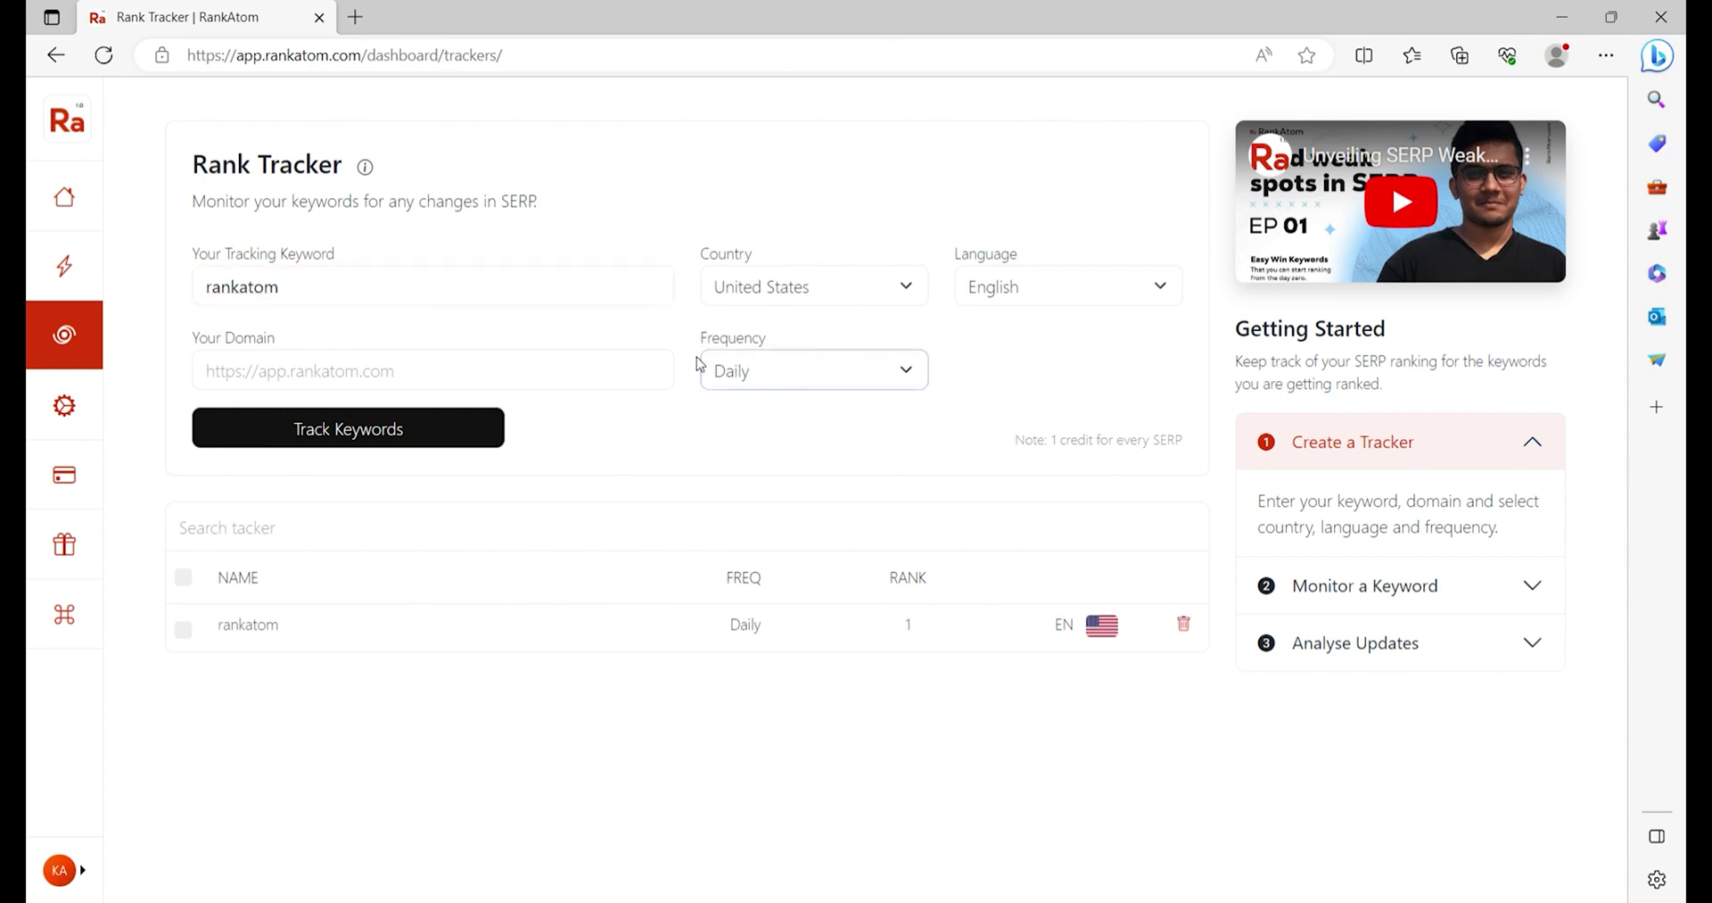
{"action": "left_click", "coordinate": [573, 388]}
{"action": "type", "text": "http"}
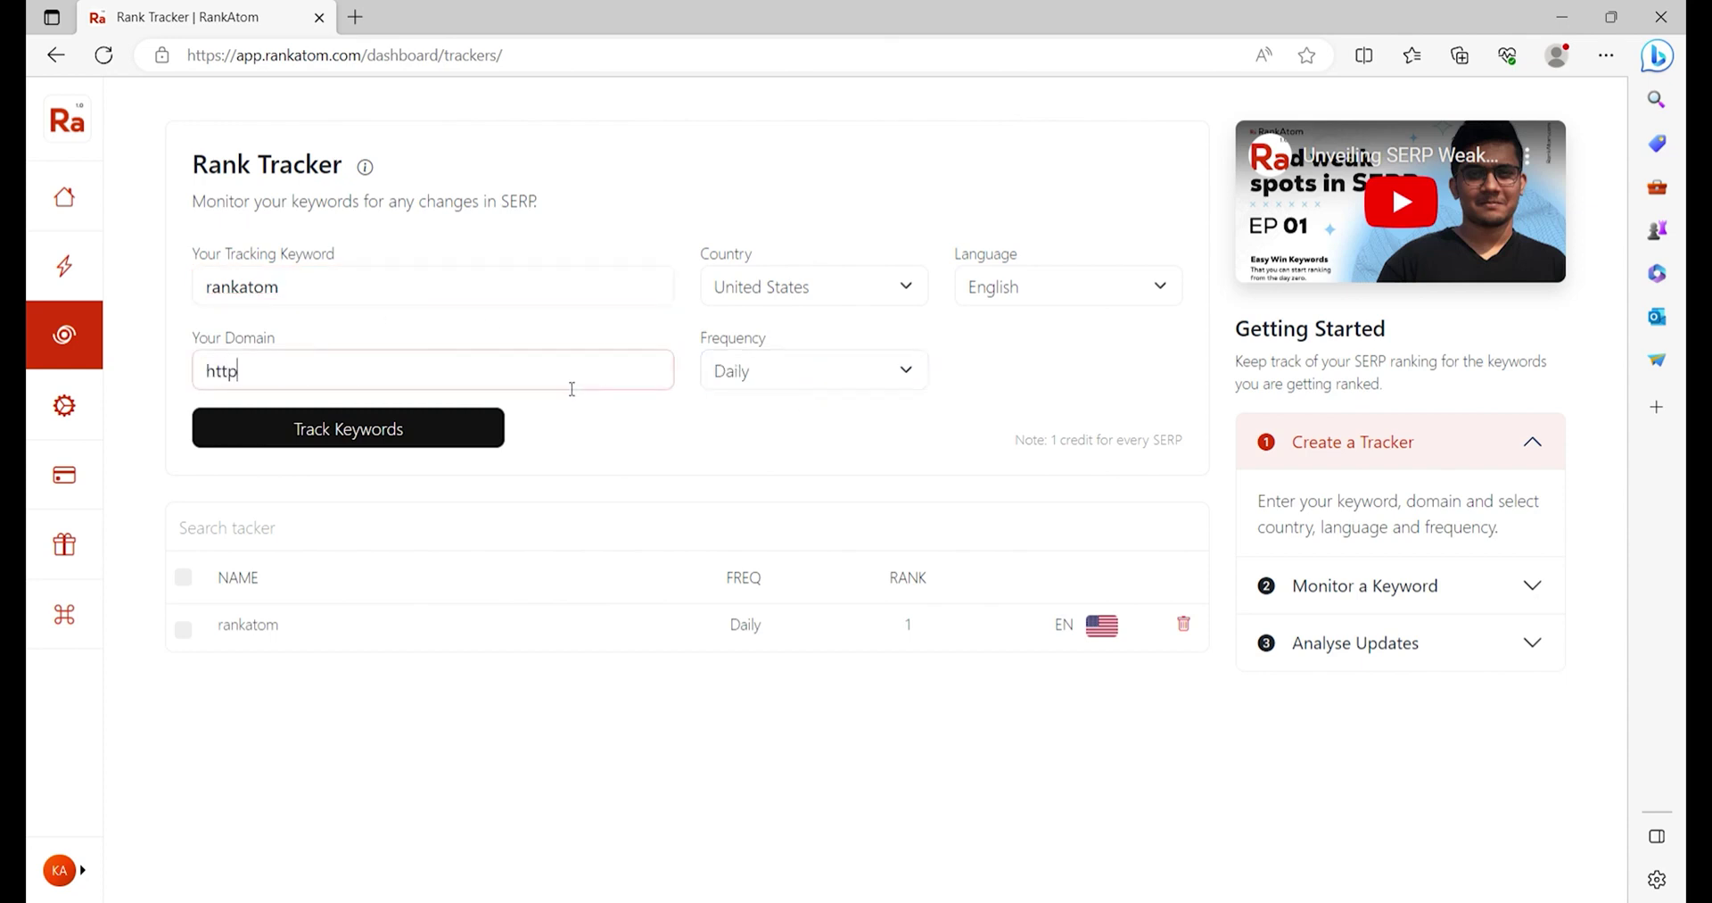
{"action": "type", "text": "ss"}
{"action": "type", "text": "://"}
{"action": "type", "text": "rankato"}
{"action": "type", "text": "m.com"}
{"action": "left_click", "coordinate": [437, 429]}
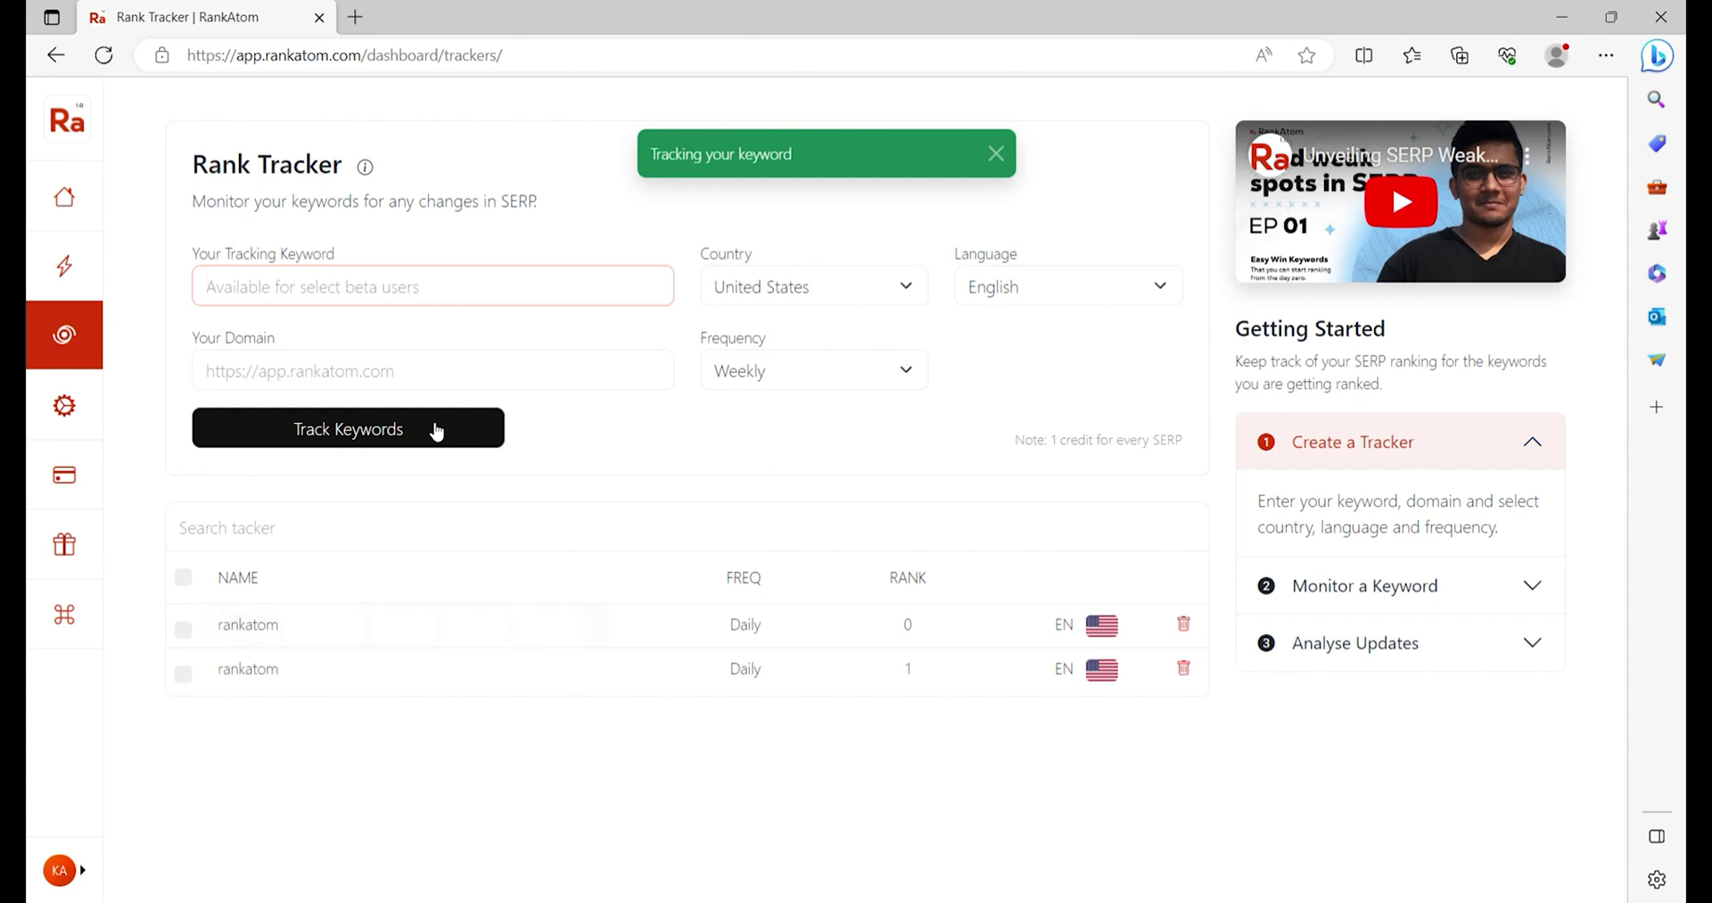
Open the newly created rankatom tracker and review its rank history and SERP results.
{"action": "left_click", "coordinate": [268, 633]}
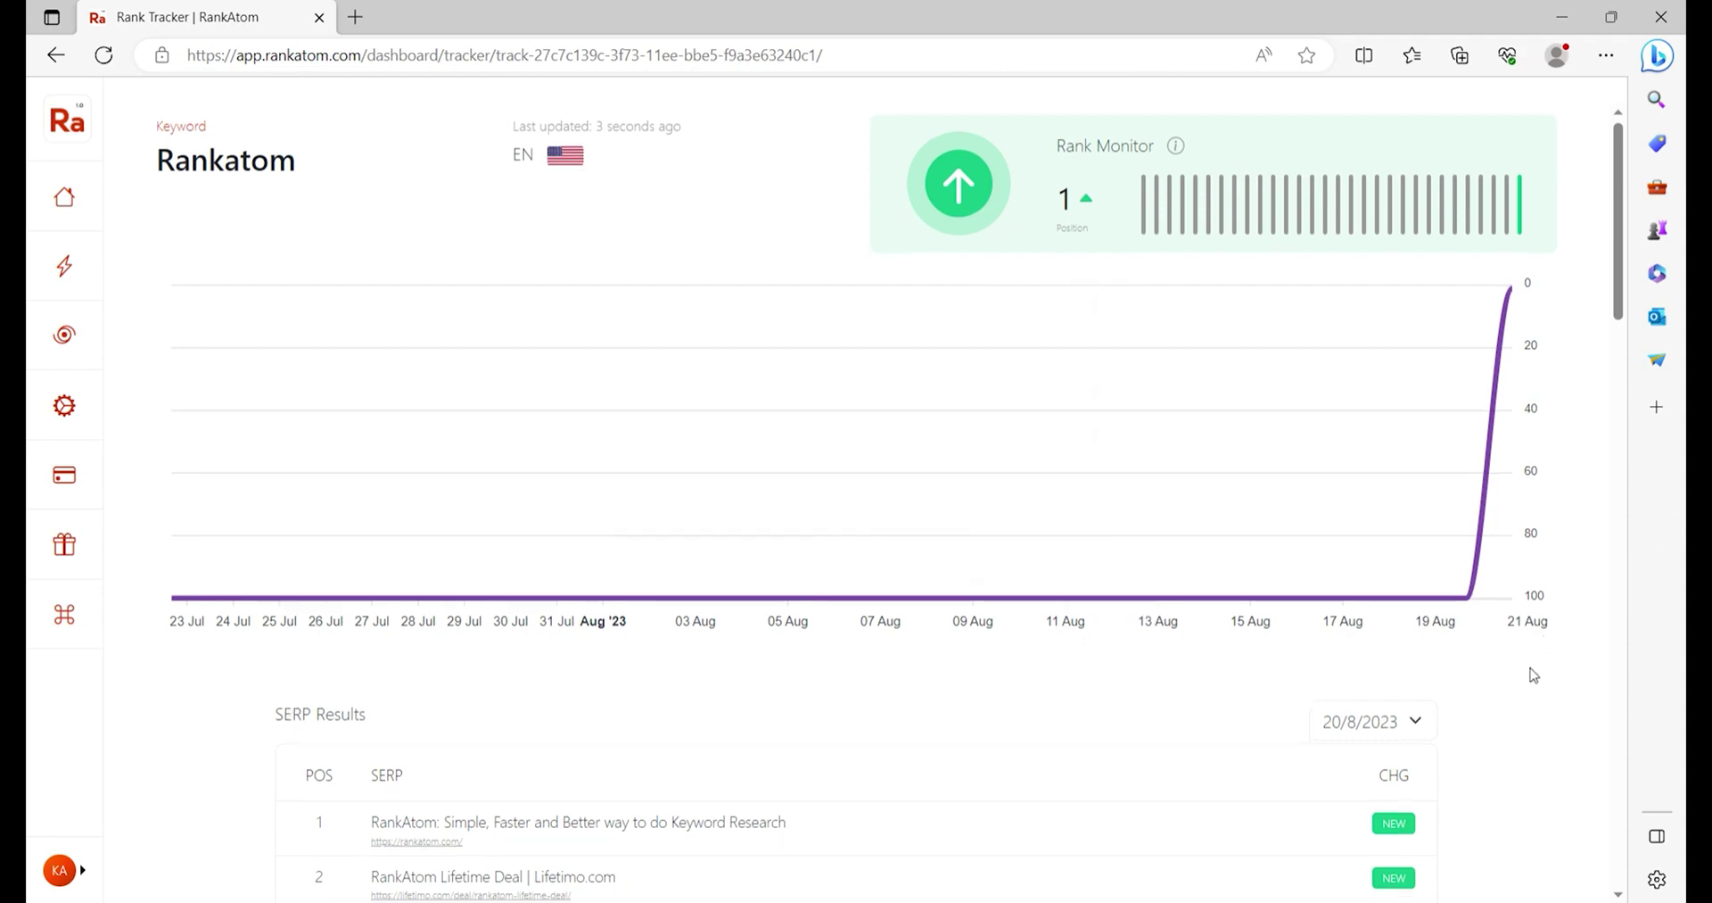
{"action": "scroll", "coordinate": [1530, 673], "scroll_direction": "down", "scroll_amount": 10}
{"action": "scroll", "coordinate": [1533, 675], "scroll_direction": "down", "scroll_amount": 3}
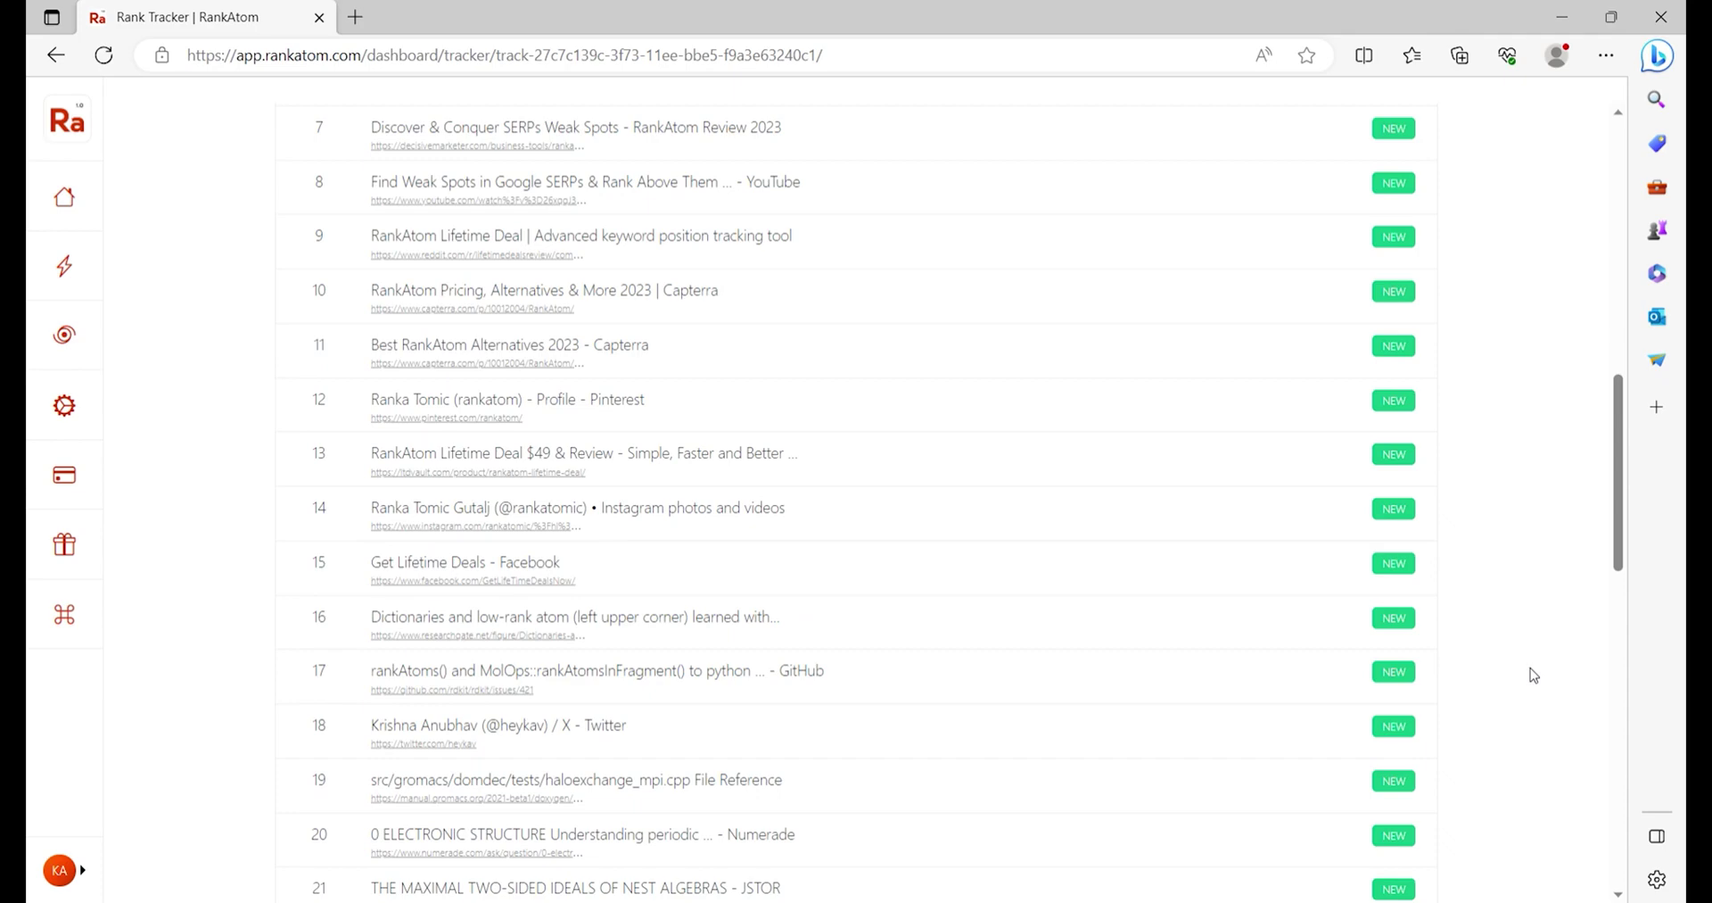
{"action": "scroll", "coordinate": [1533, 675], "scroll_direction": "up", "scroll_amount": 10}
{"action": "scroll", "coordinate": [1533, 675], "scroll_direction": "up", "scroll_amount": 4}
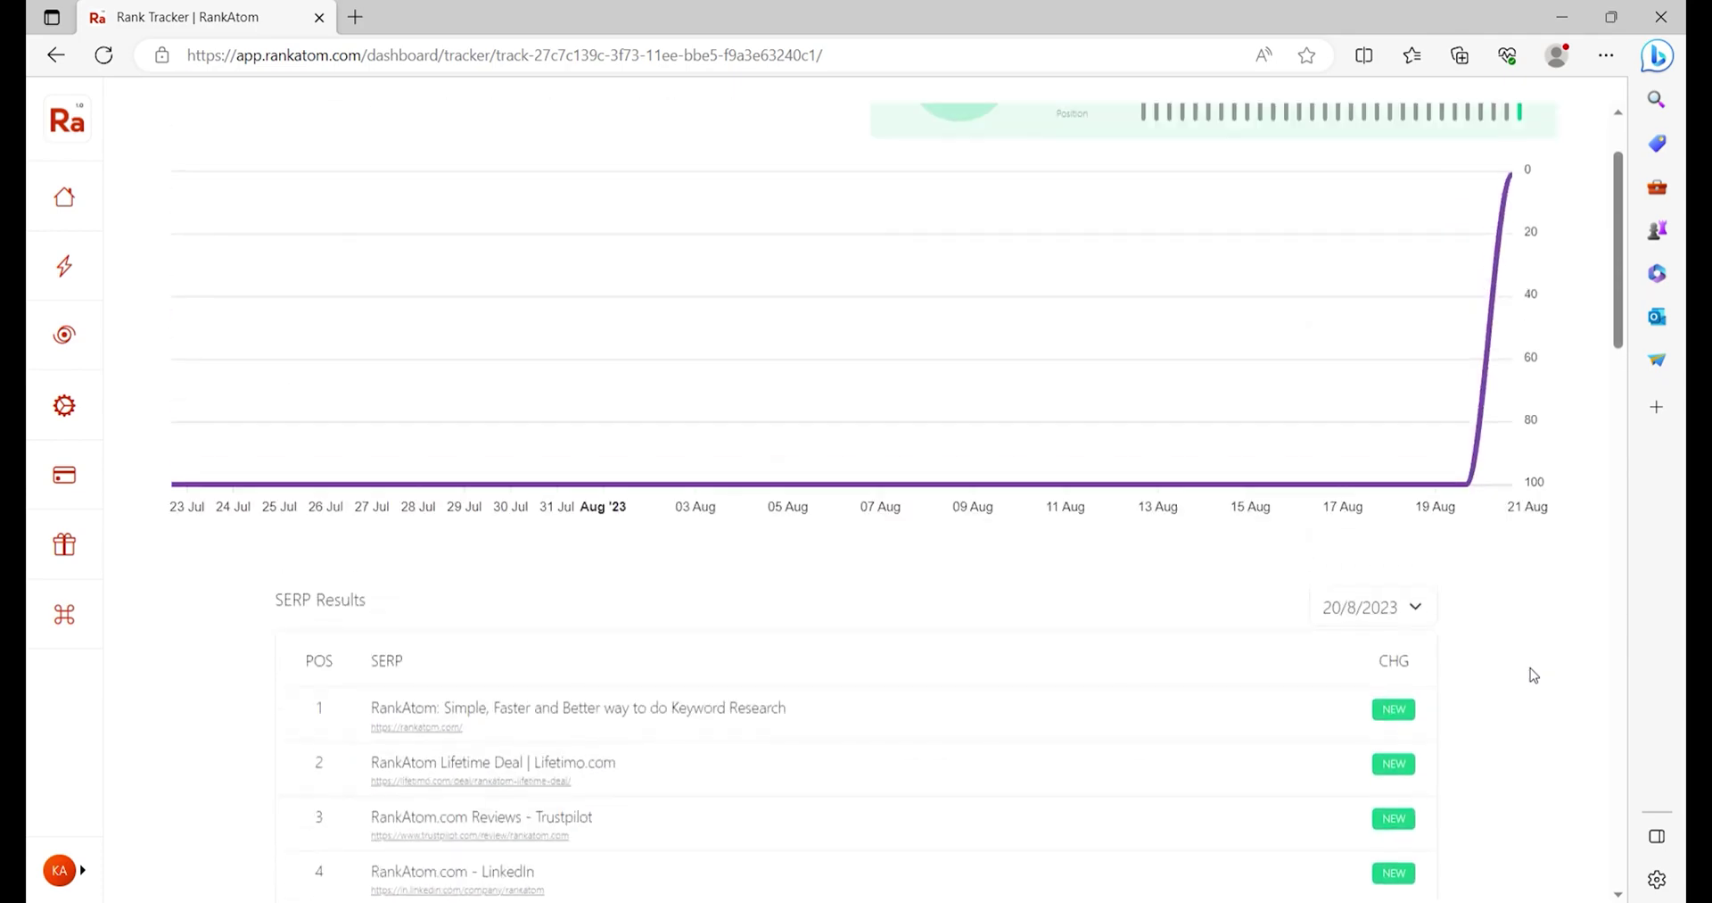